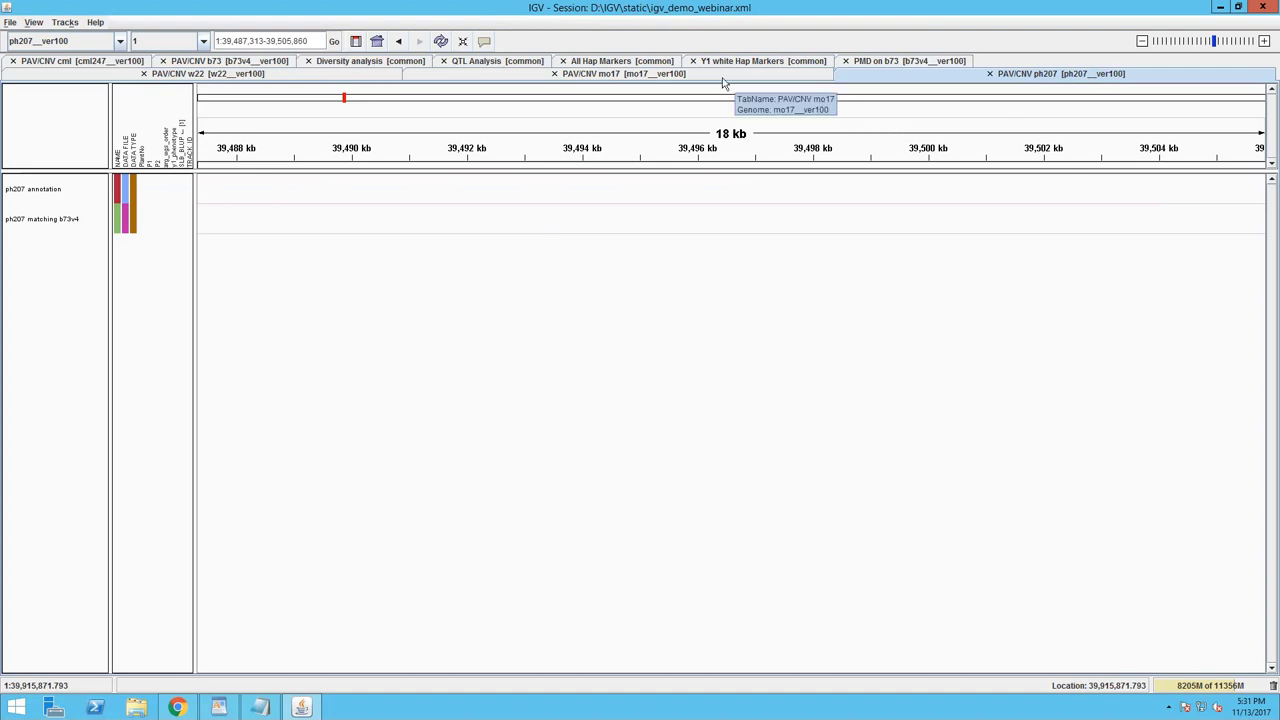
# Compare the GRMZM2G441511 gene matches in the PAV/CNV mo17 and PAV/CNV b73 views.
pyautogui.click(722, 76)
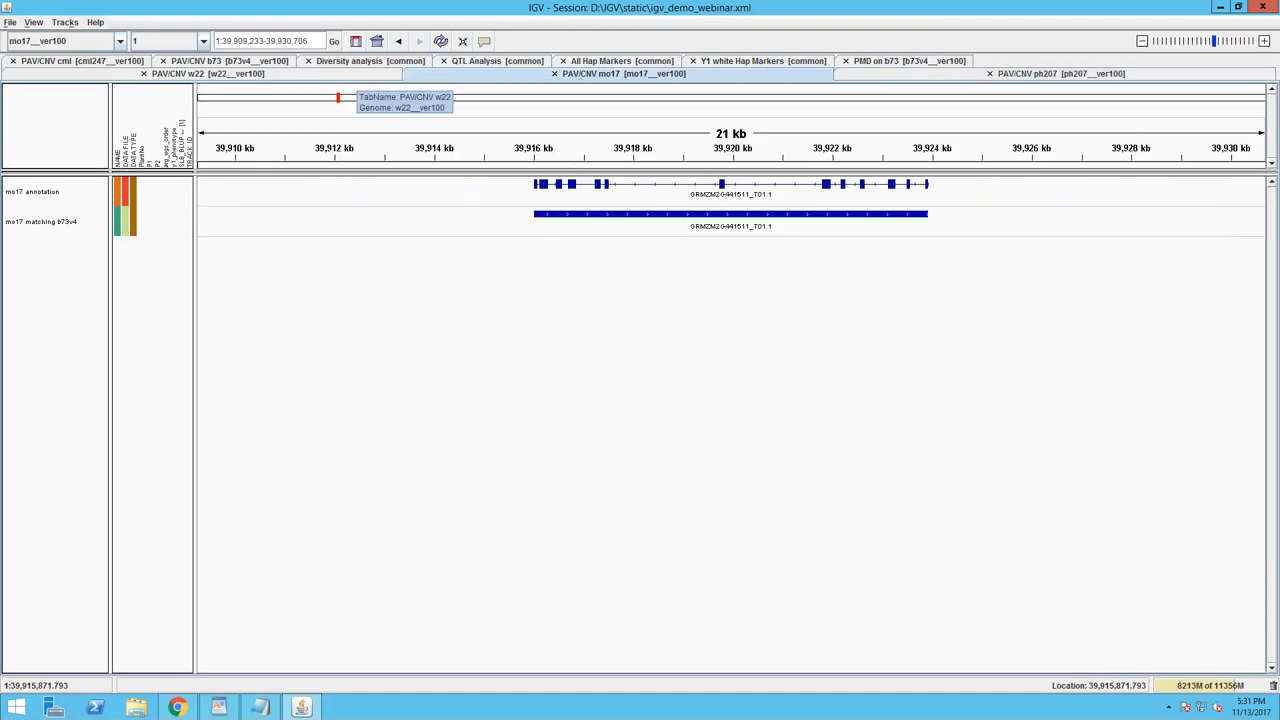
pyautogui.click(238, 63)
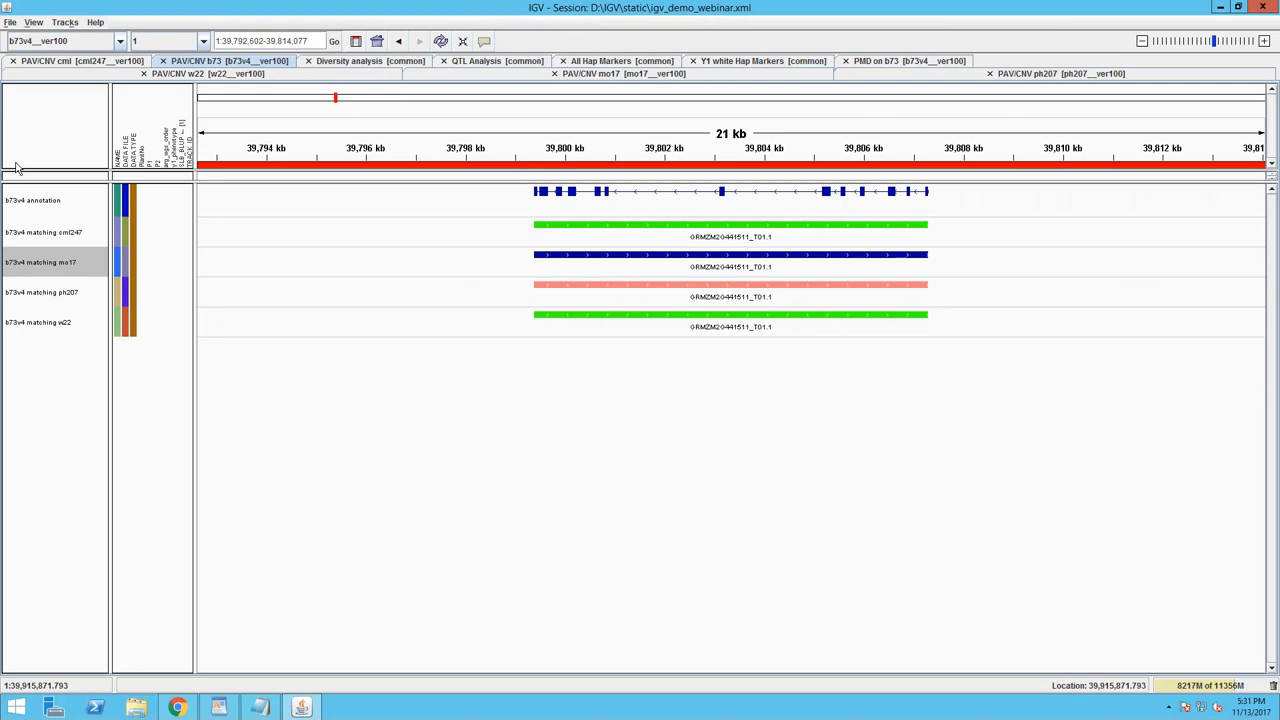
# Switch to Chrome and review the PubMed abstract on y1 locus cloning and the MaizeGDB record of the y1 gene.
pyautogui.click(177, 707)
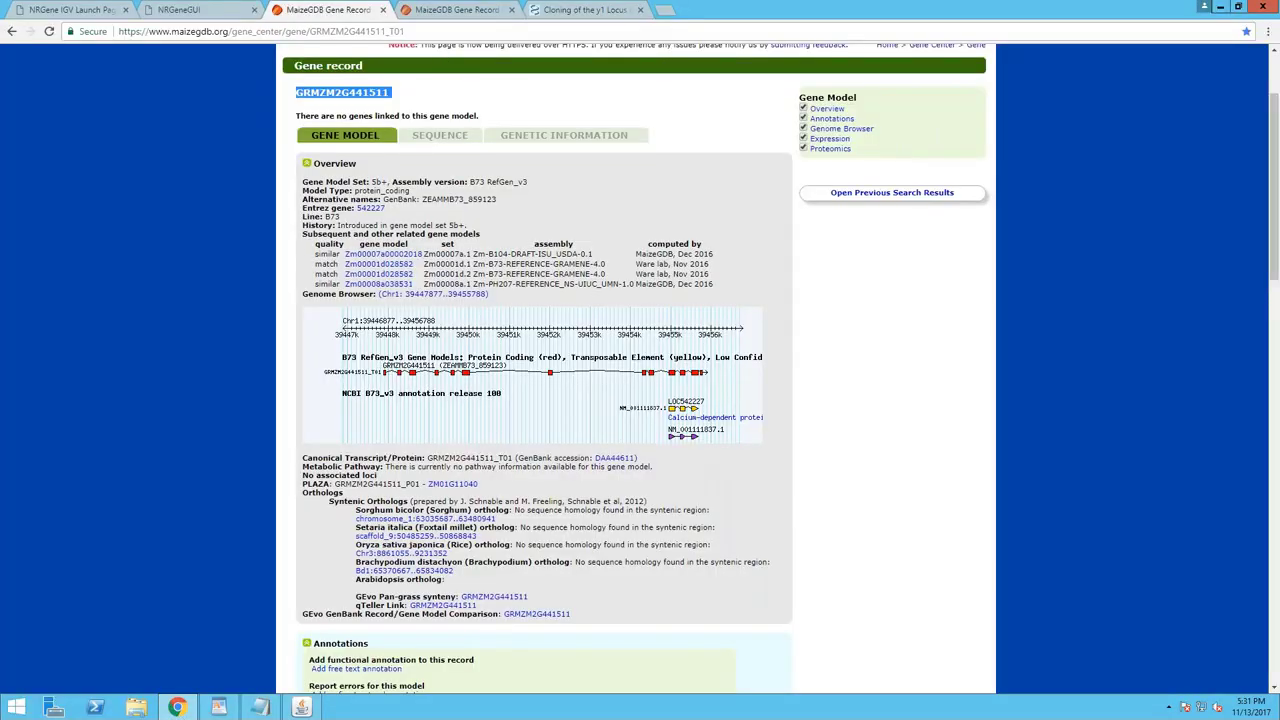
pyautogui.click(600, 12)
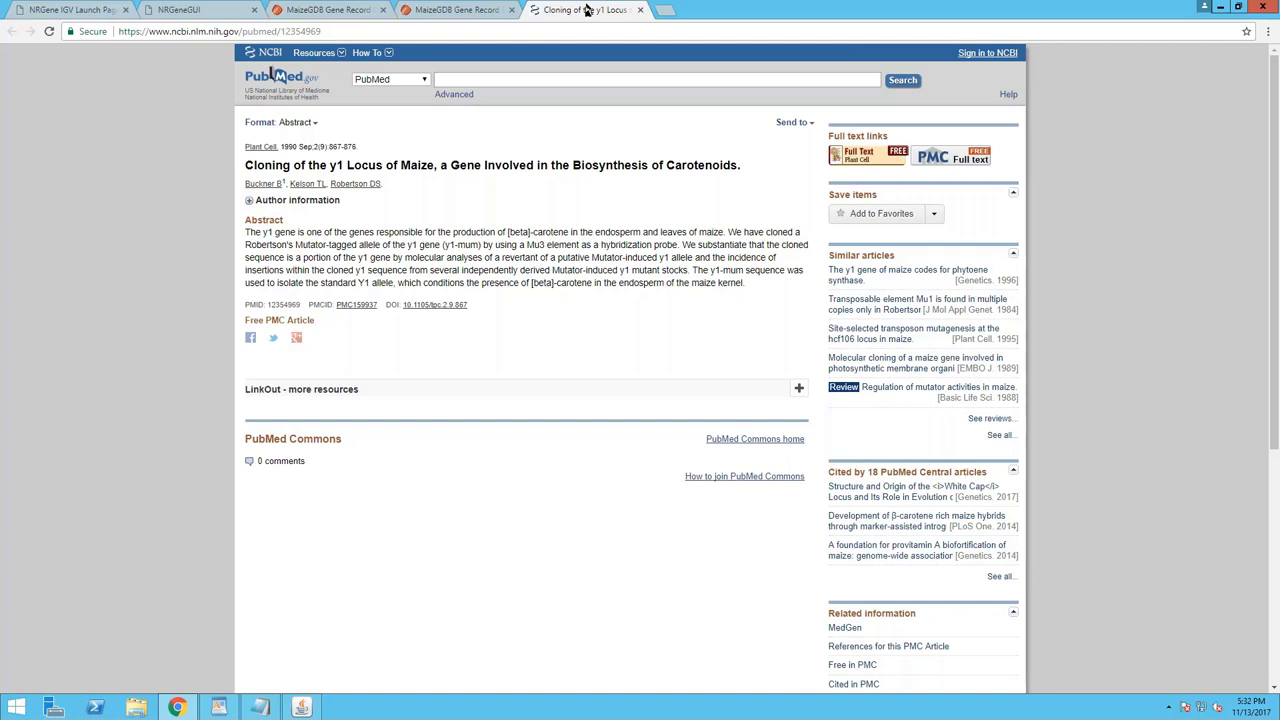
pyautogui.click(450, 10)
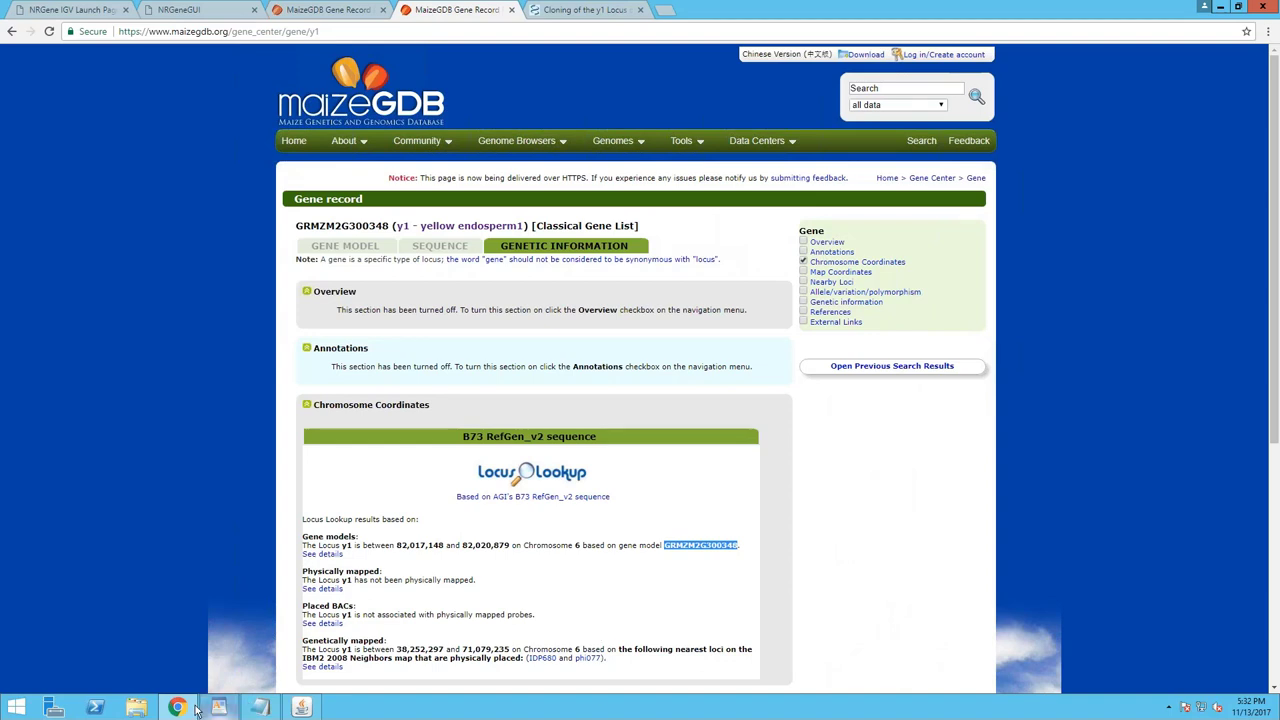
# Switch to IGV, search all genomes for GRMZM2G300348 and go to its b73v4__ver100 location in the PAV/CNV b73 view.
pyautogui.click(301, 707)
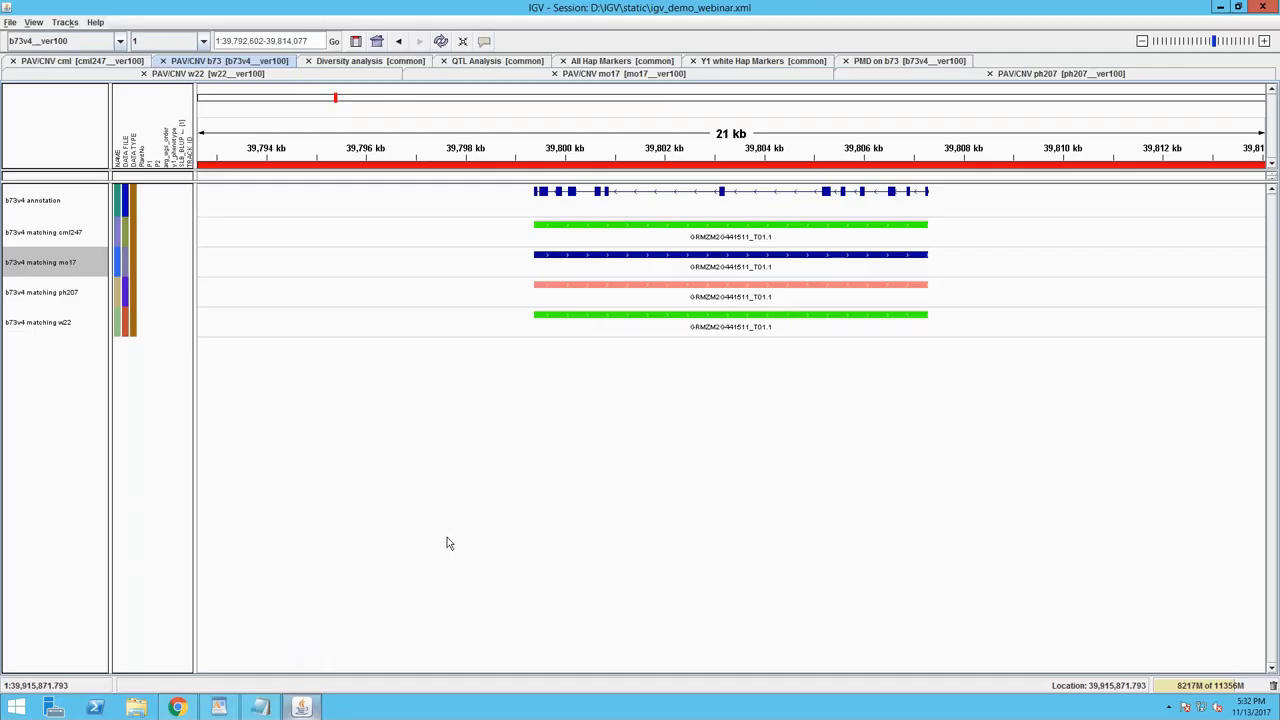
pyautogui.hotkey('ctrl', 'f')
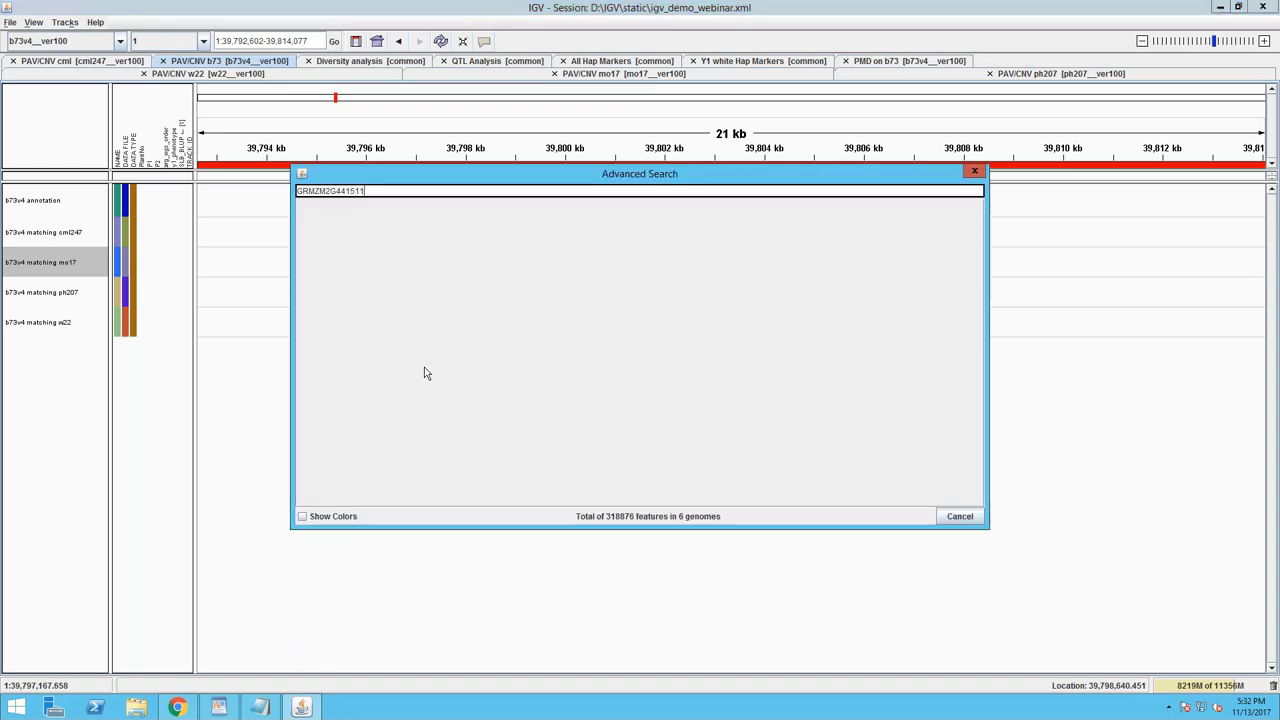
pyautogui.write('GRMZM2G300348')
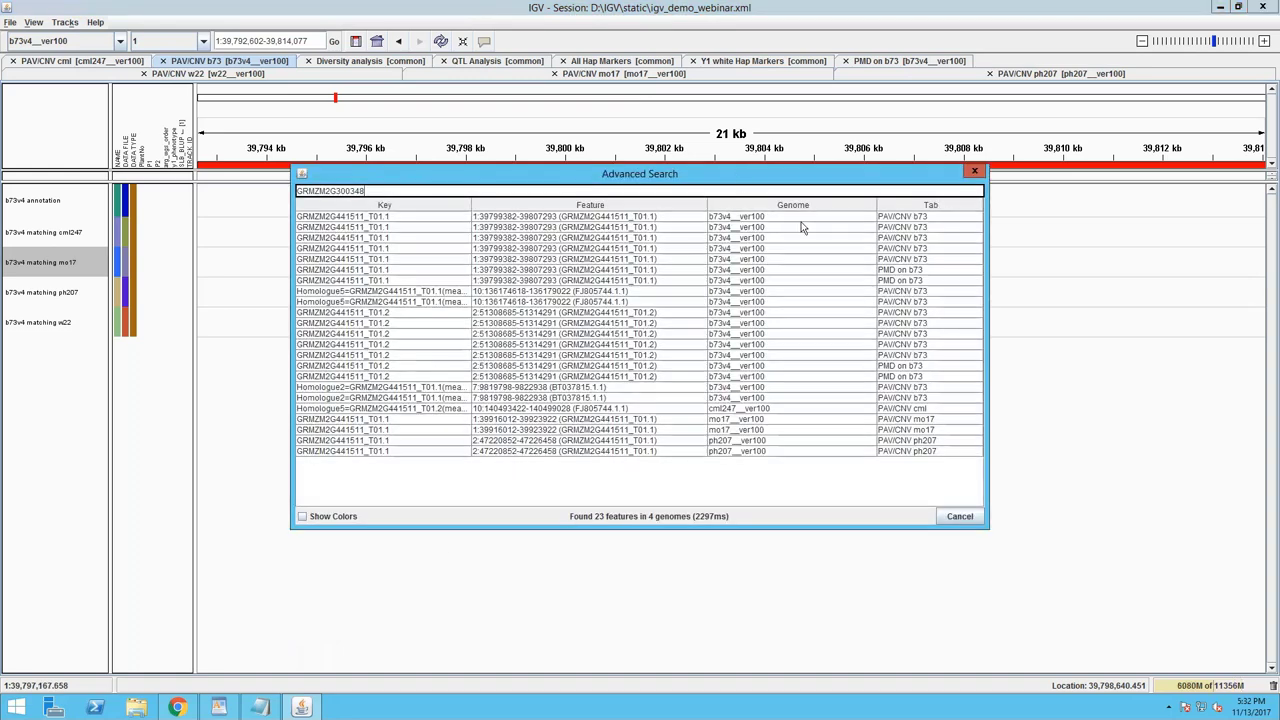
pyautogui.click(770, 217)
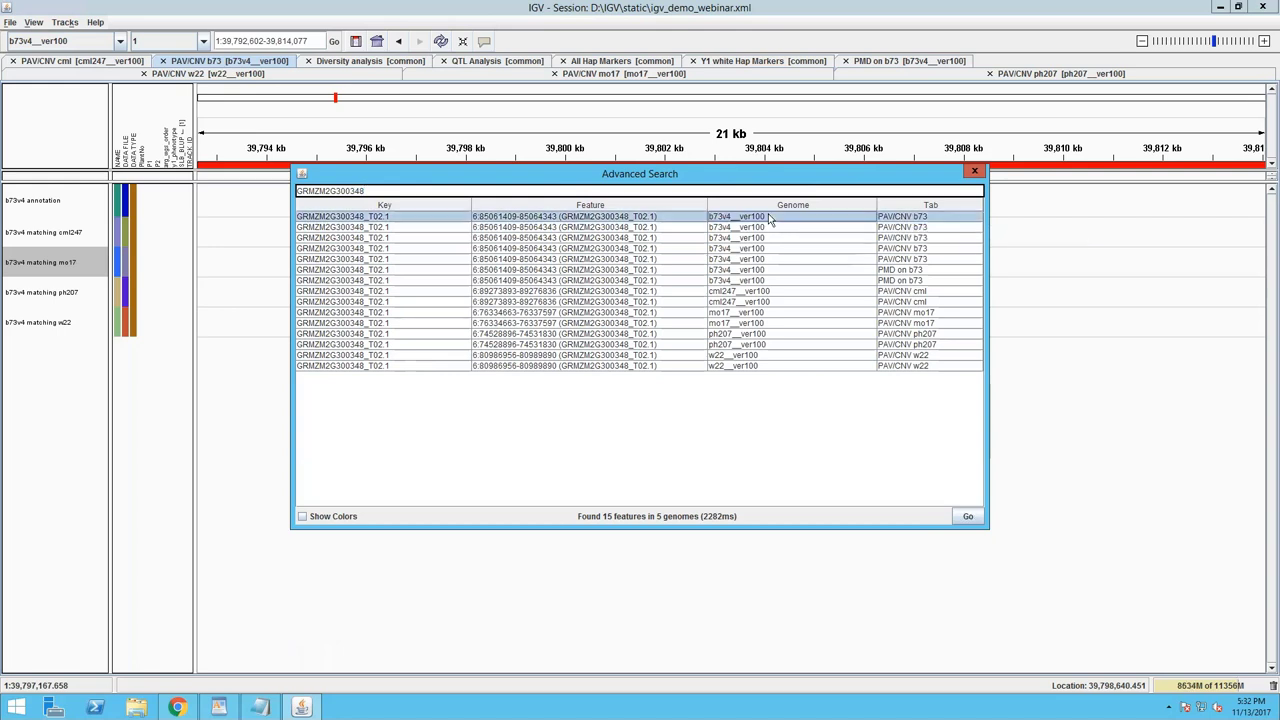
pyautogui.click(967, 516)
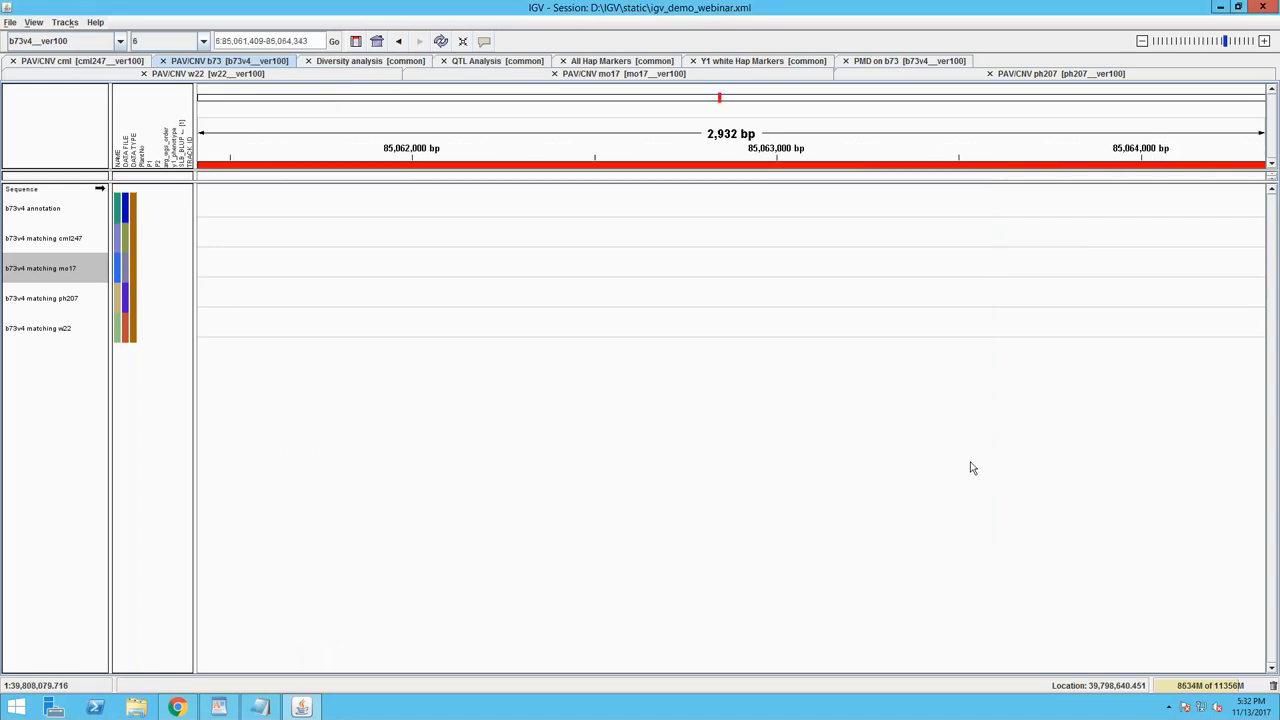
pyautogui.doubleClick(1142, 41)
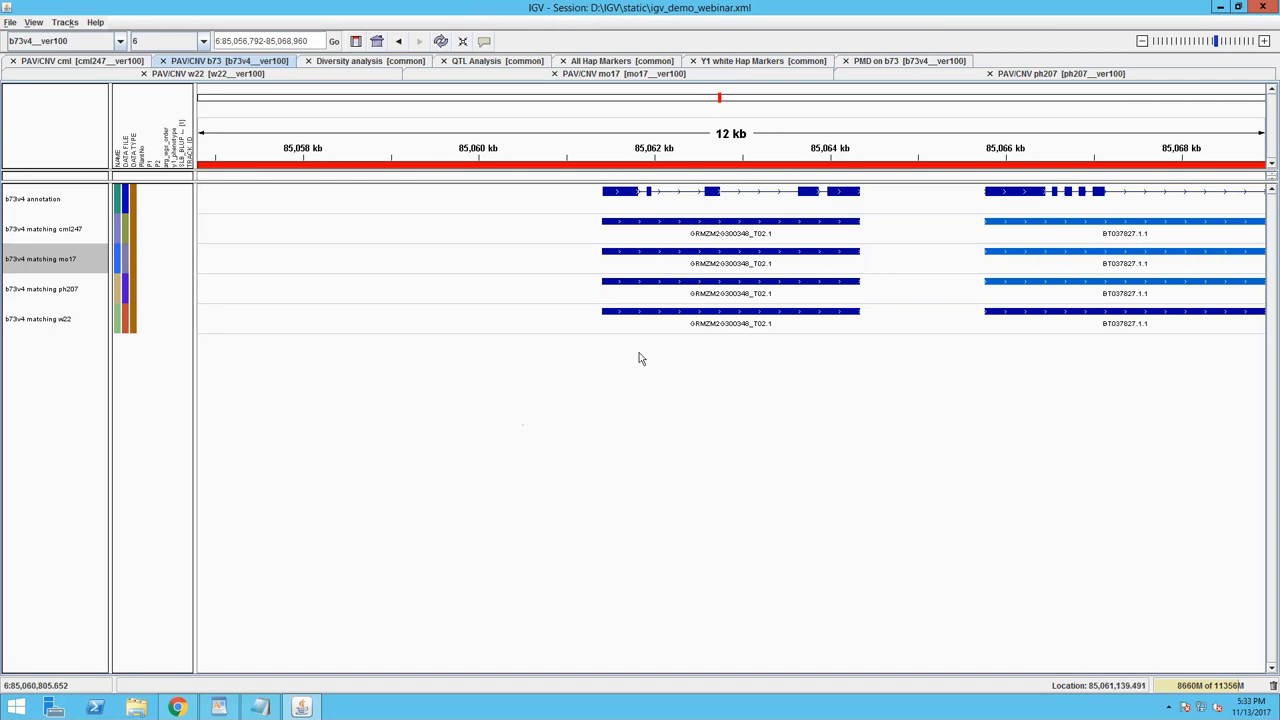
# Switch to GenoMAGIC in Chrome and submit the PMD Pipeline query with cml247__ver100 as query sample and b73v4__ver100 as target sample.
pyautogui.click(177, 708)
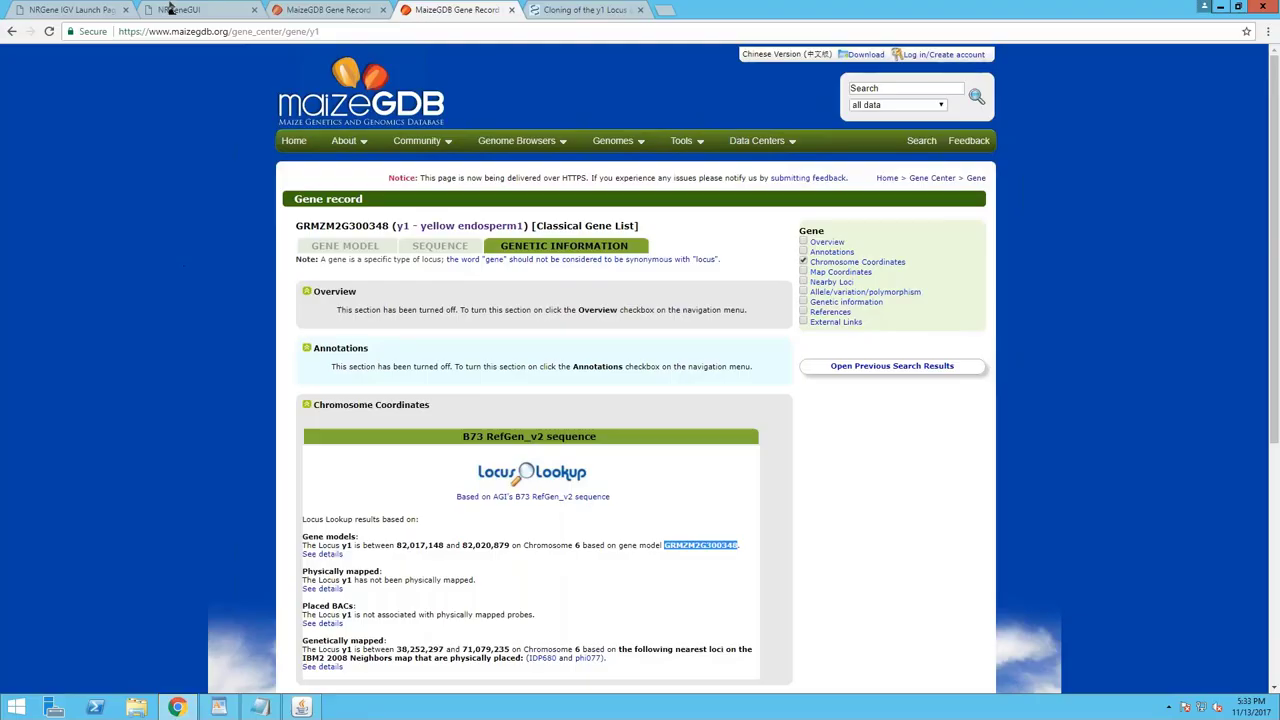
pyautogui.click(208, 12)
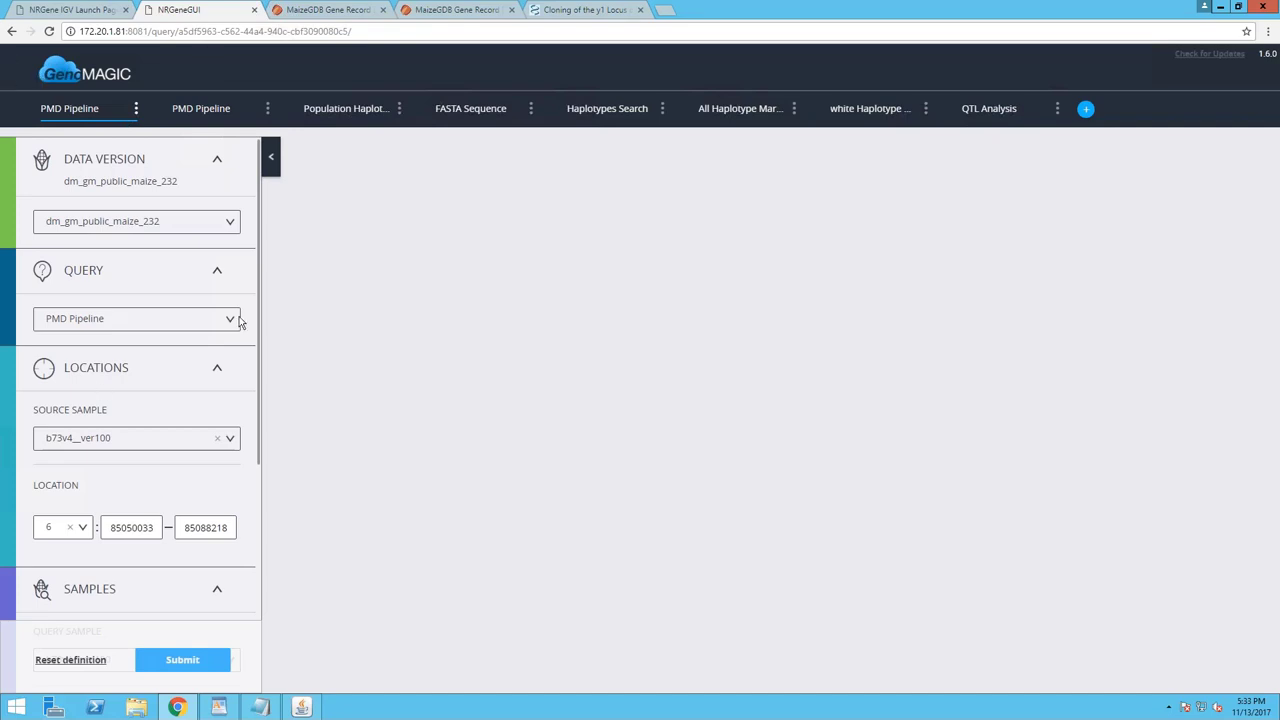
pyautogui.scroll(-1, 260, 390)
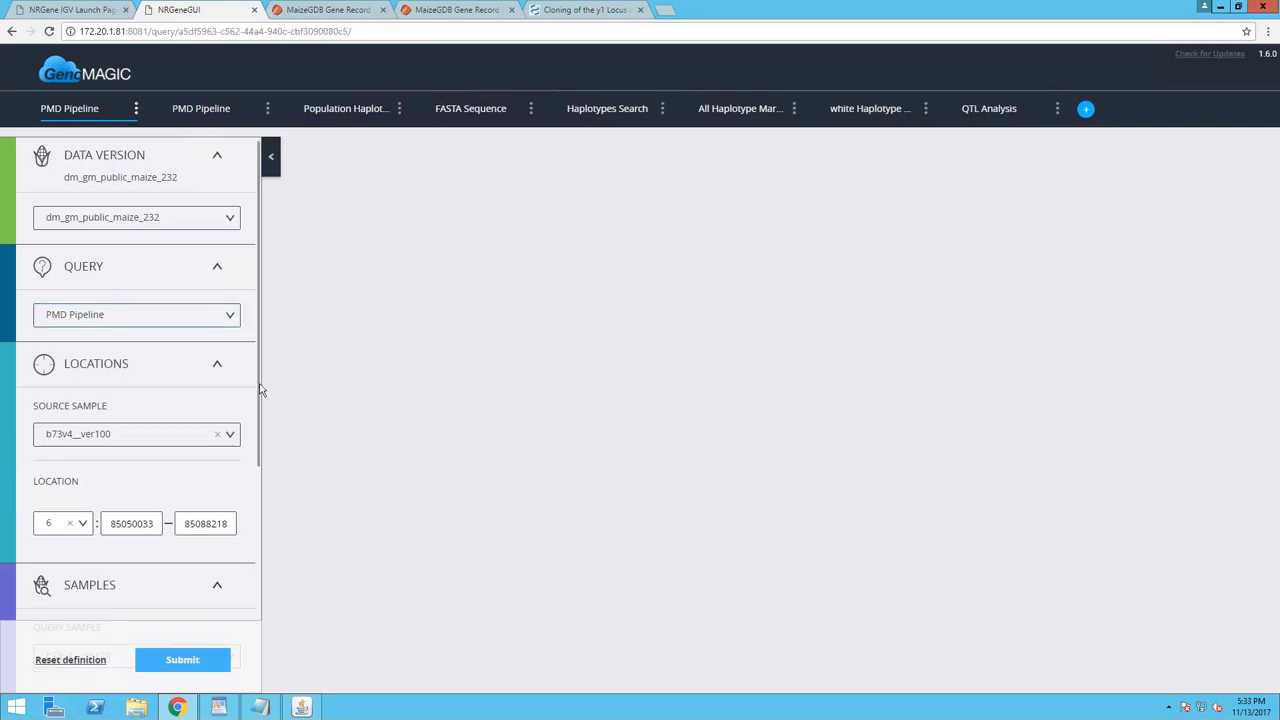
pyautogui.scroll(-4, 260, 390)
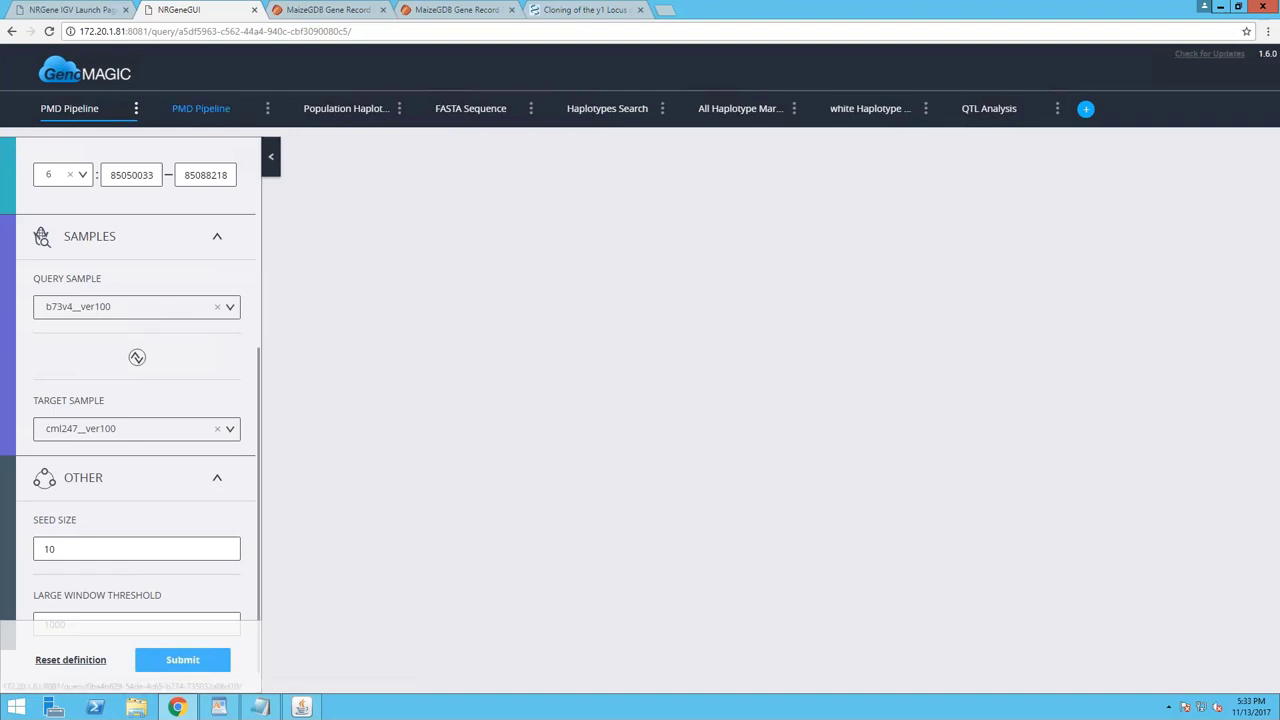
pyautogui.click(200, 108)
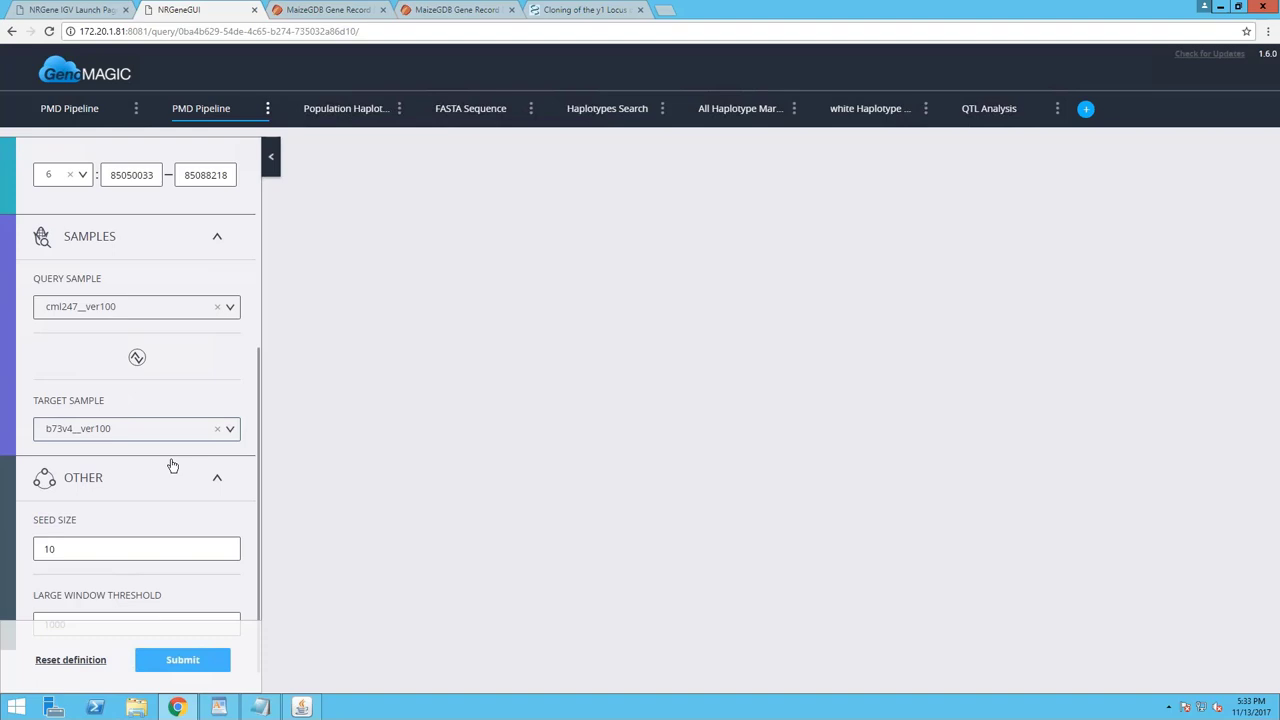
pyautogui.click(211, 661)
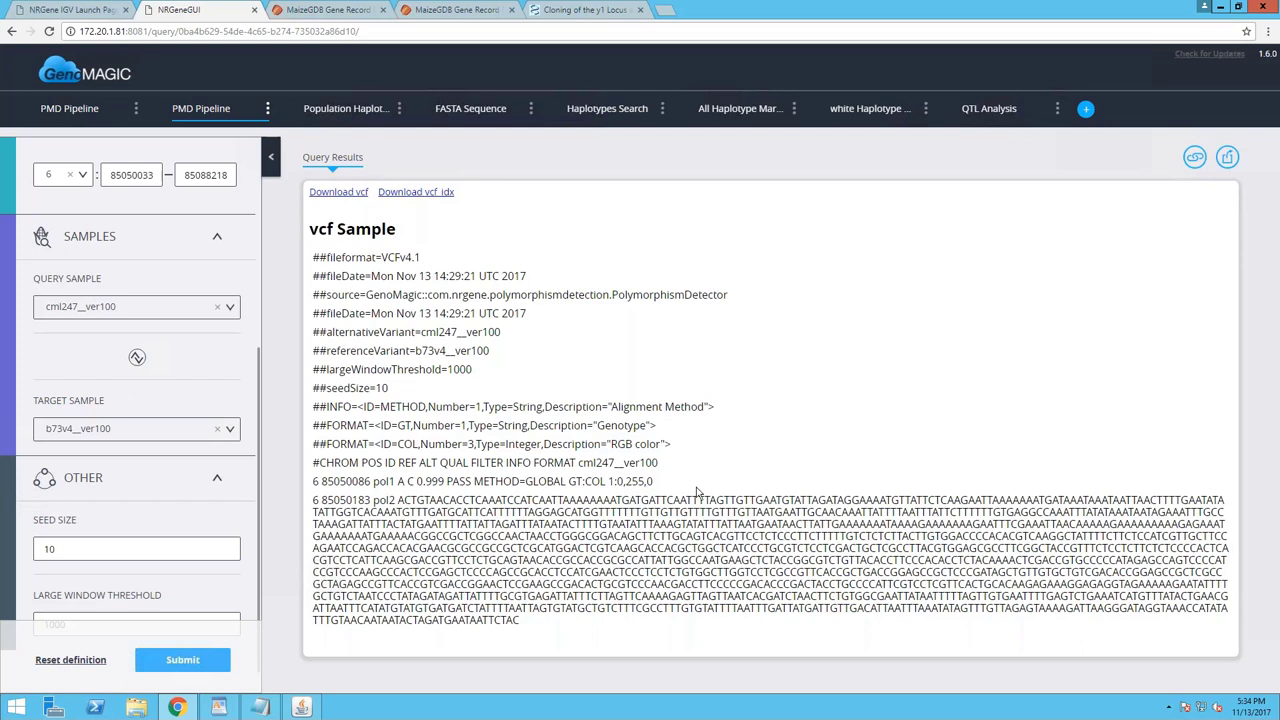
# Copy the Get-if-ready request URL of the PMD query result.
pyautogui.click(1193, 158)
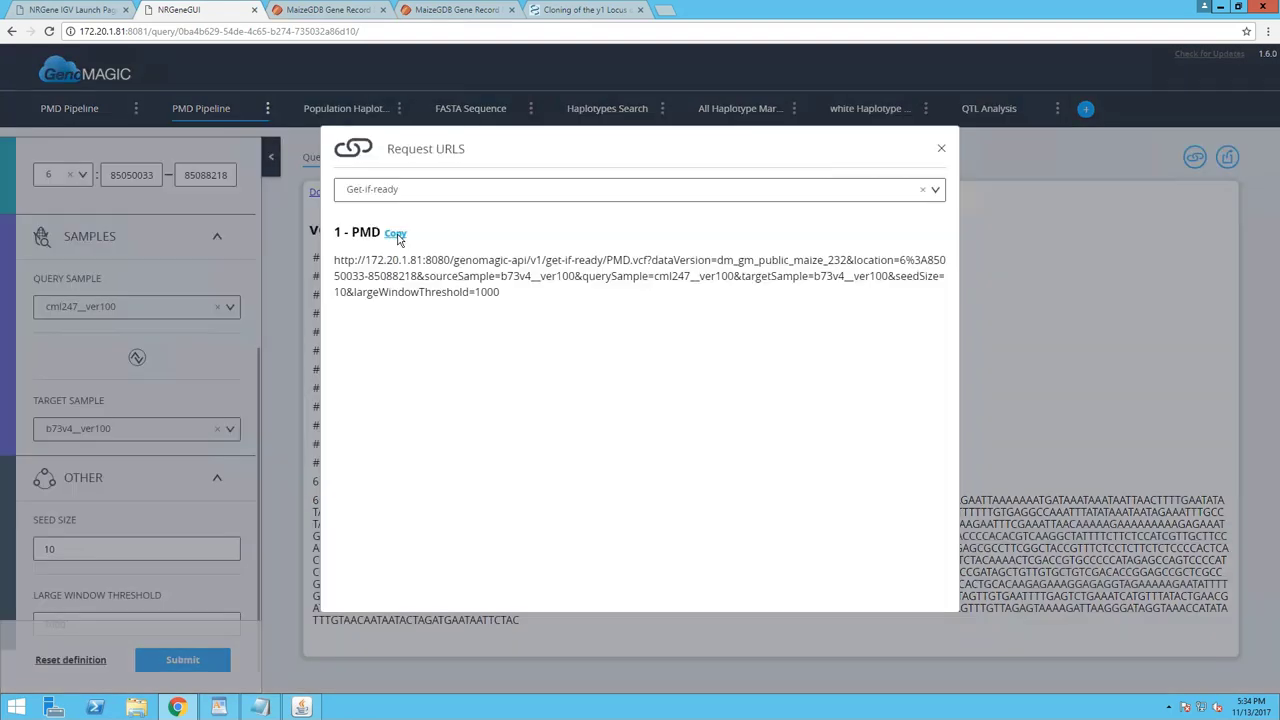
pyautogui.click(397, 236)
# Switch to IGV and examine the cml247 polymorphisms around the start of GRMZM2G300348 in the PMD on b73 view.
pyautogui.click(302, 708)
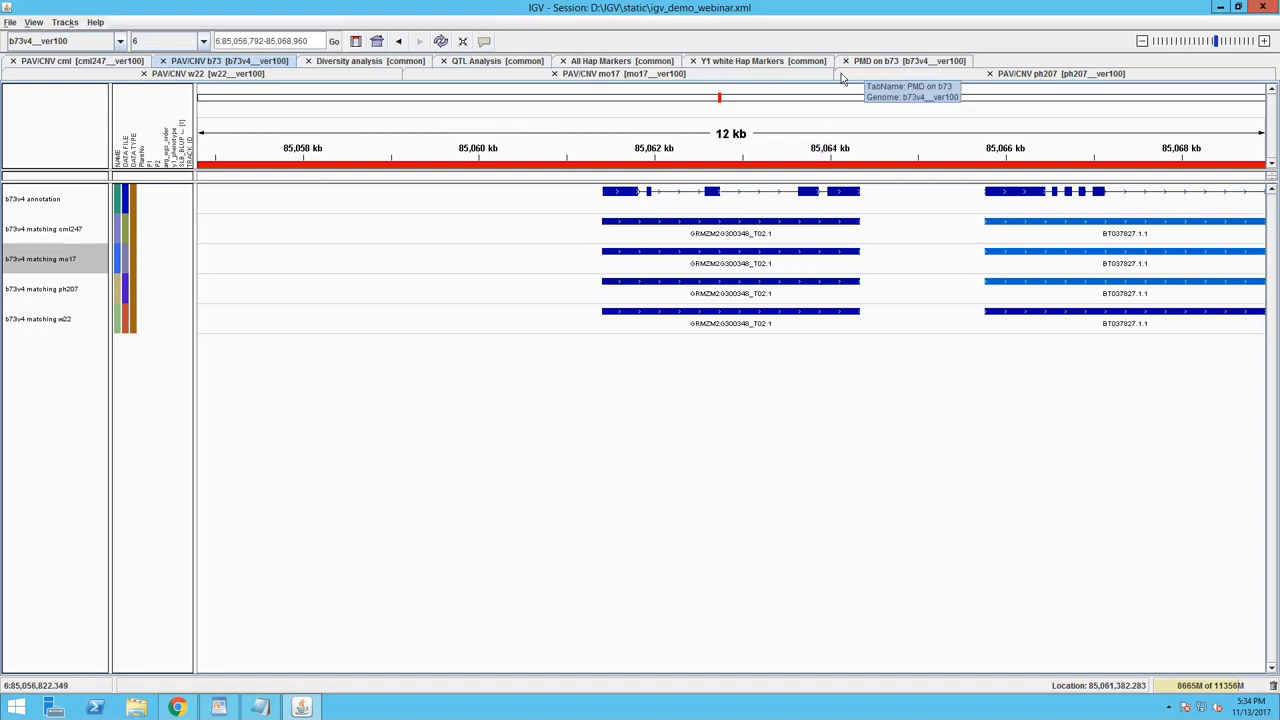
pyautogui.click(10, 22)
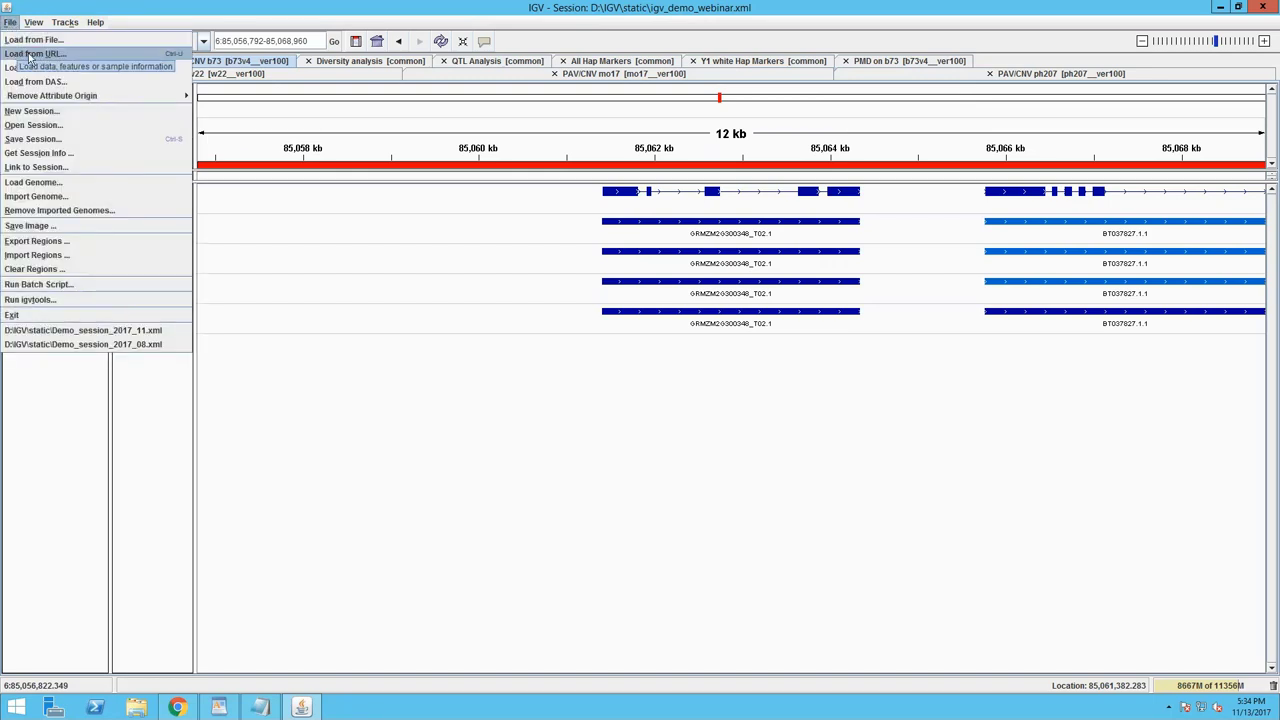
pyautogui.click(885, 61)
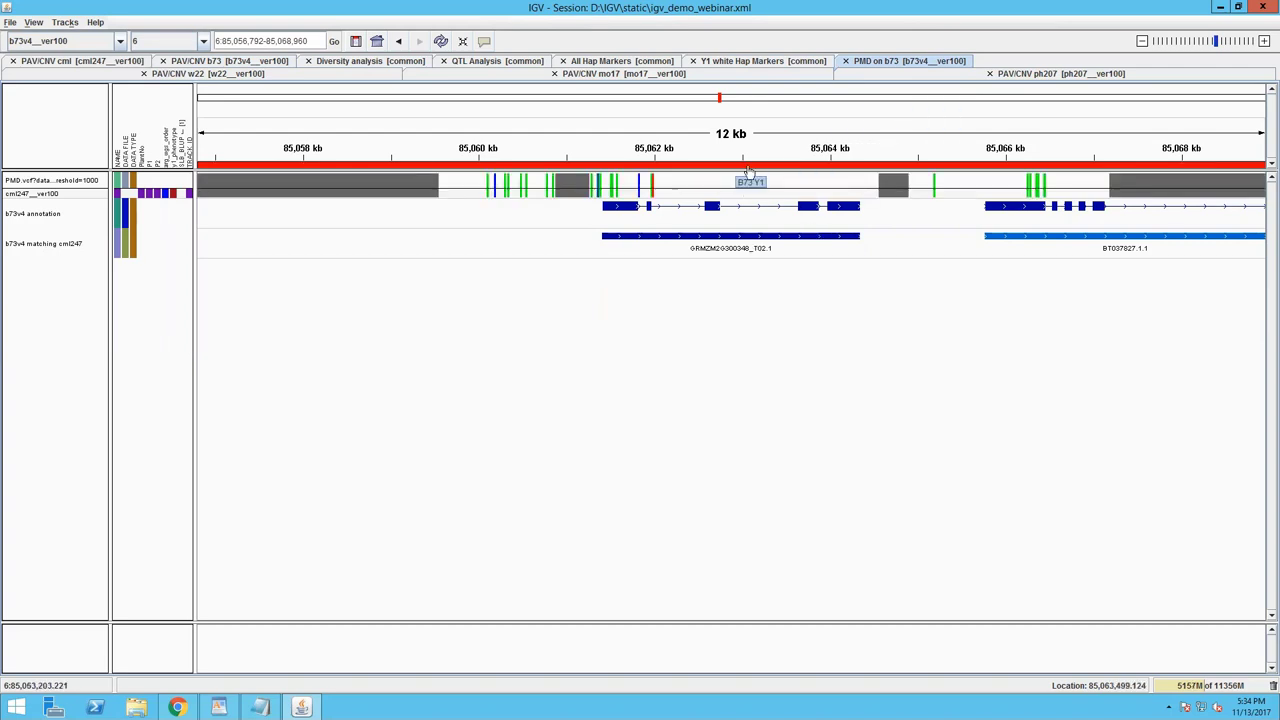
pyautogui.click(1141, 41)
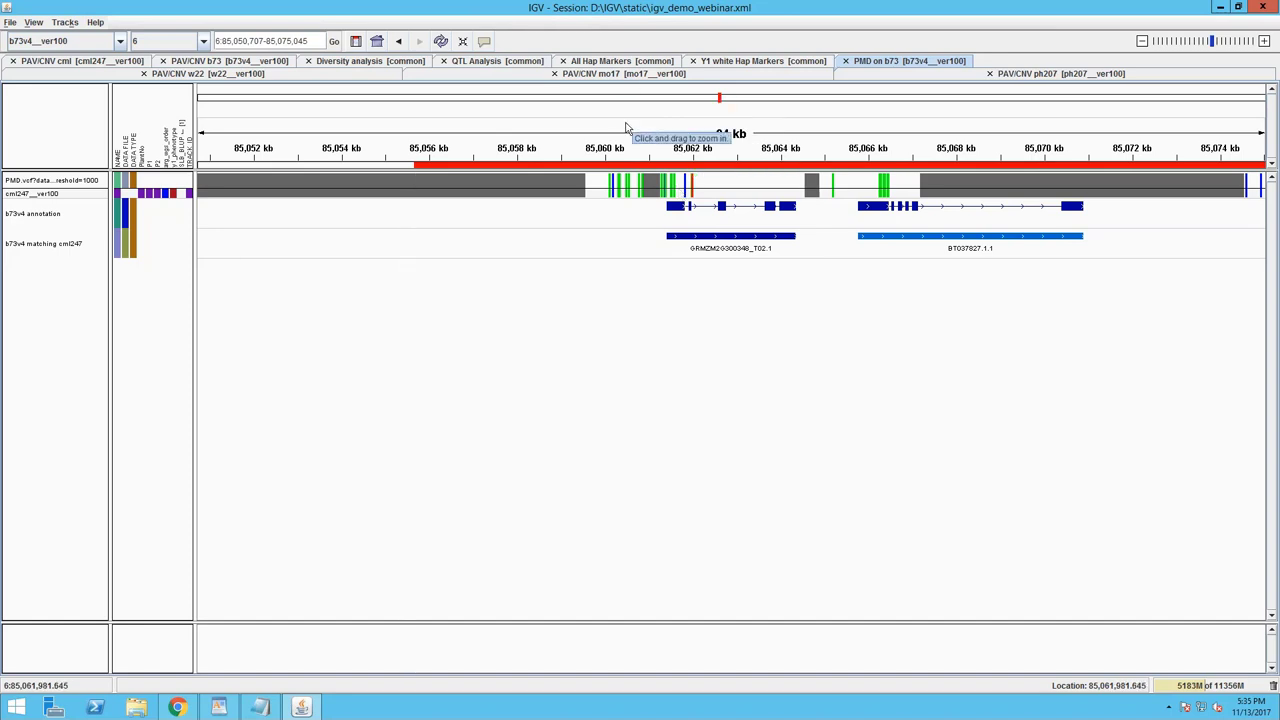
pyautogui.moveTo(624, 133); pyautogui.dragTo(717, 133)
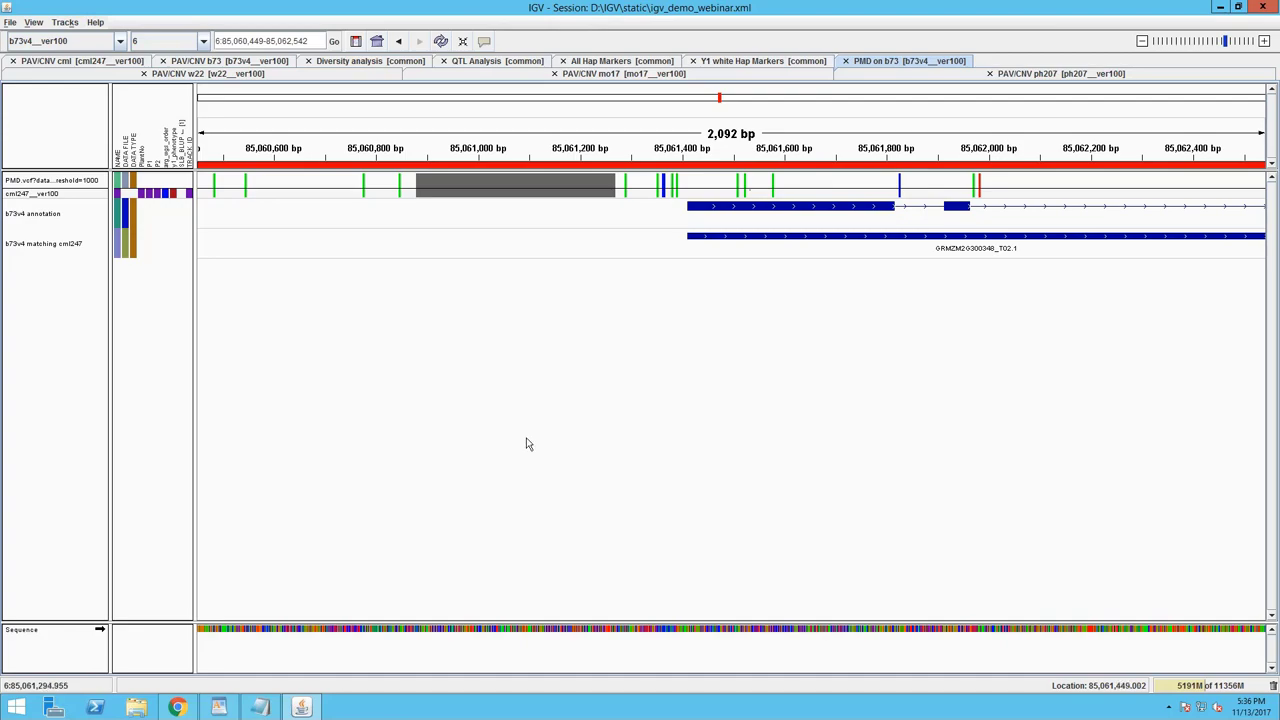
# Switch to GenoMAGIC in Chrome, close the request URLs and submit the Population Haplotypes Similarity query for the selected samples.
pyautogui.click(177, 707)
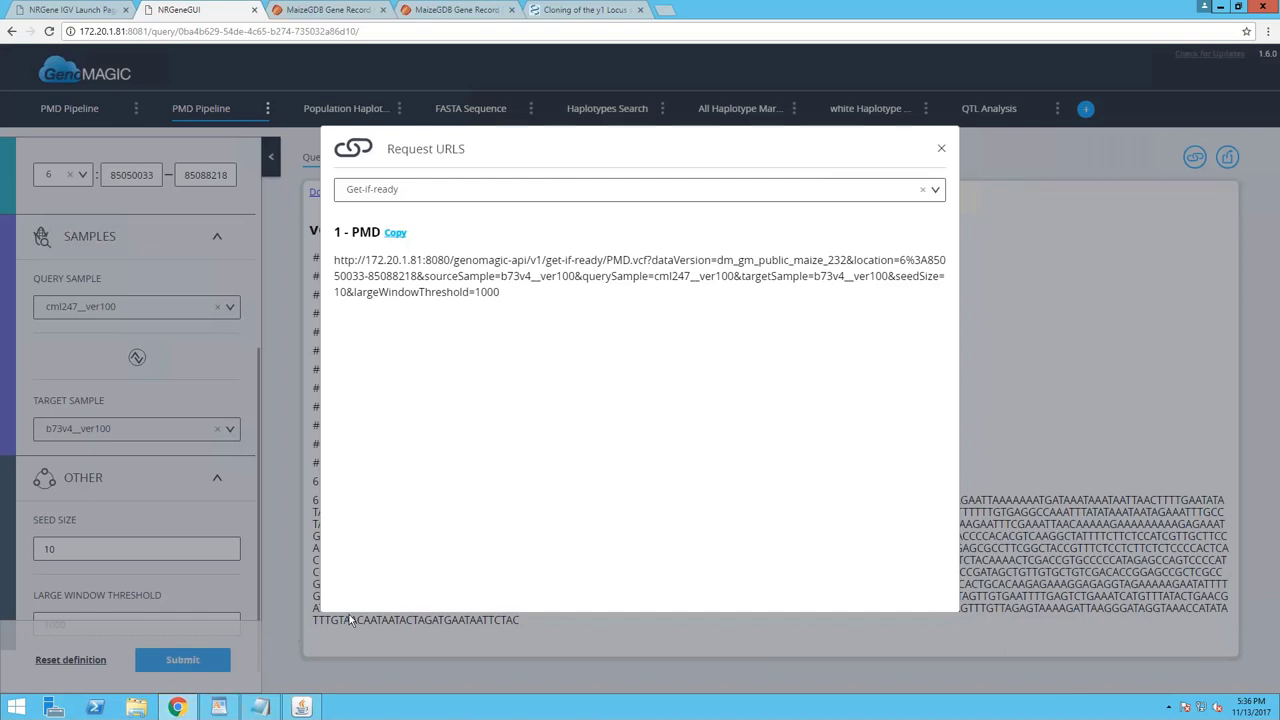
pyautogui.click(941, 151)
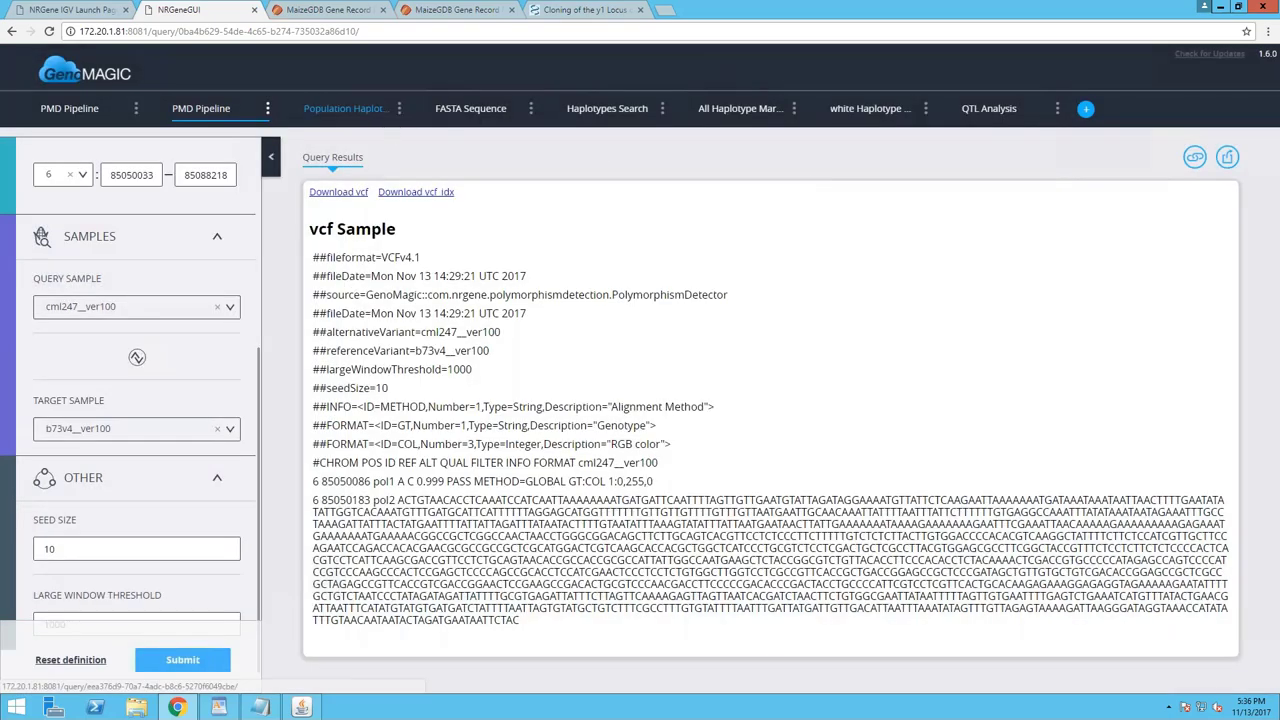
pyautogui.click(343, 108)
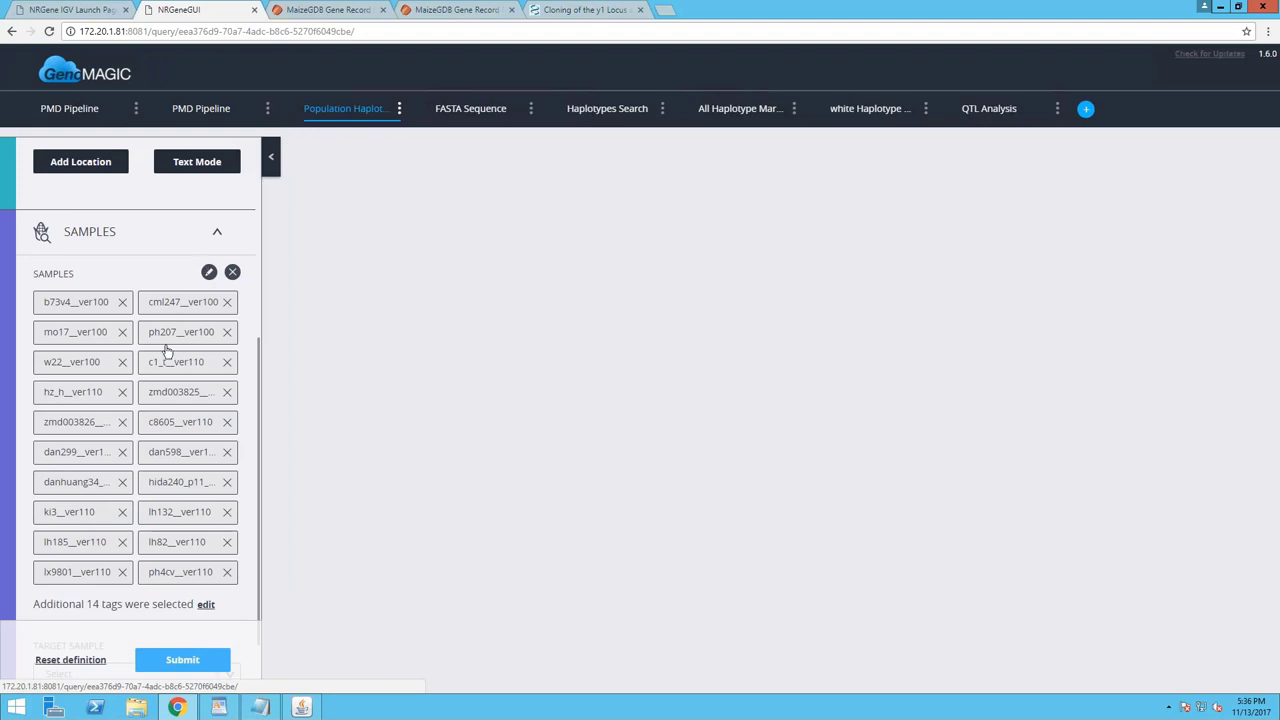
pyautogui.scroll(-2, 257, 348)
pyautogui.scroll(-1, 263, 418)
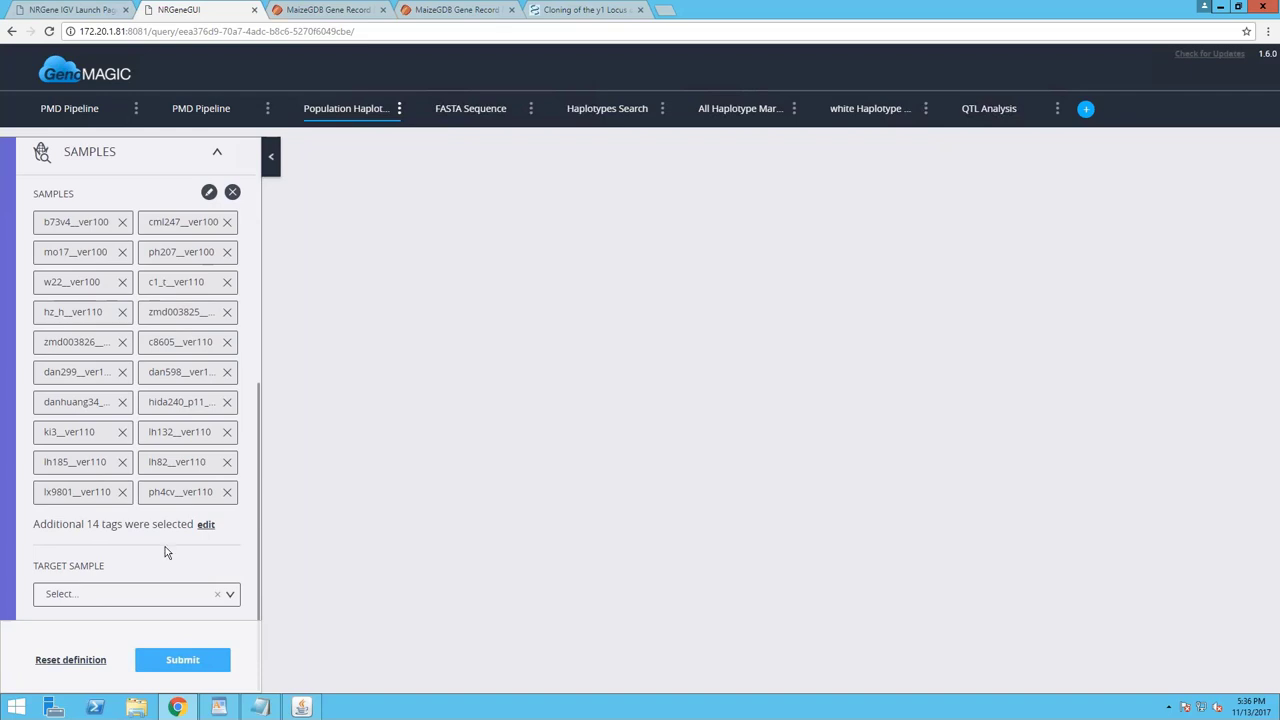
pyautogui.click(175, 660)
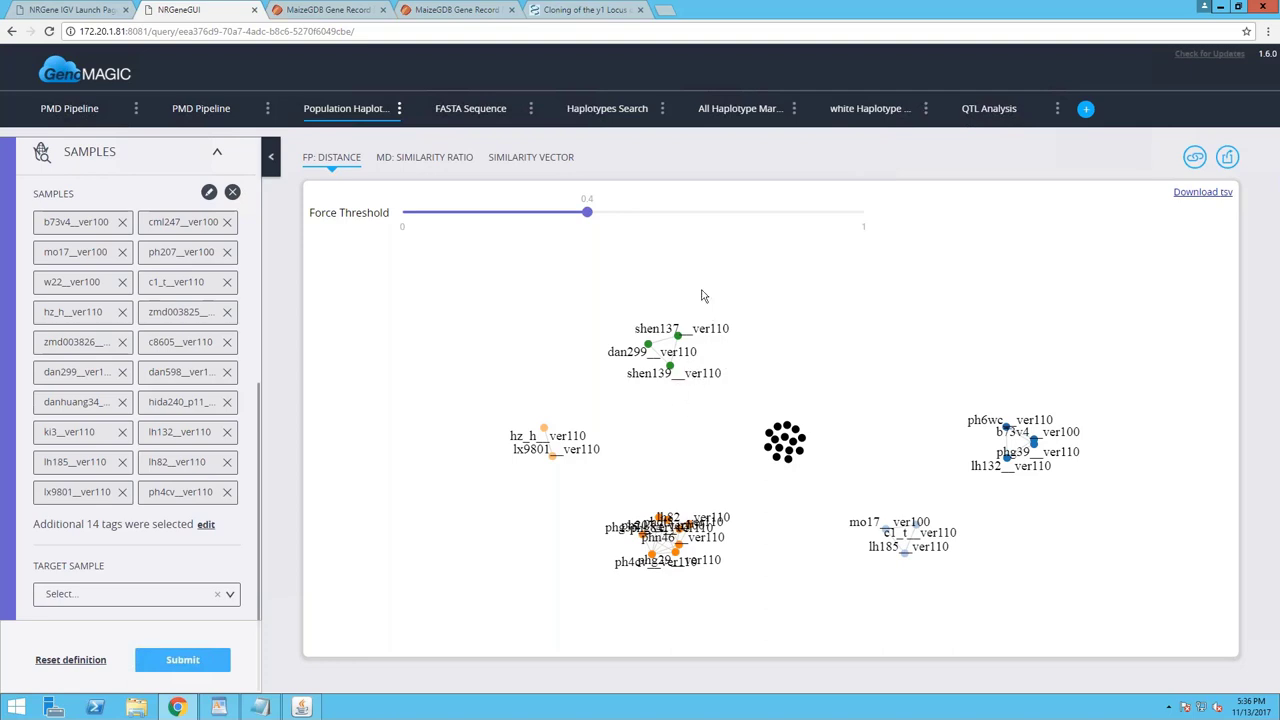
# Set the Force Threshold of the haplotype distance graph to 0.36 and show the similarity ratio matrix.
pyautogui.moveTo(587, 221); pyautogui.dragTo(565, 219)
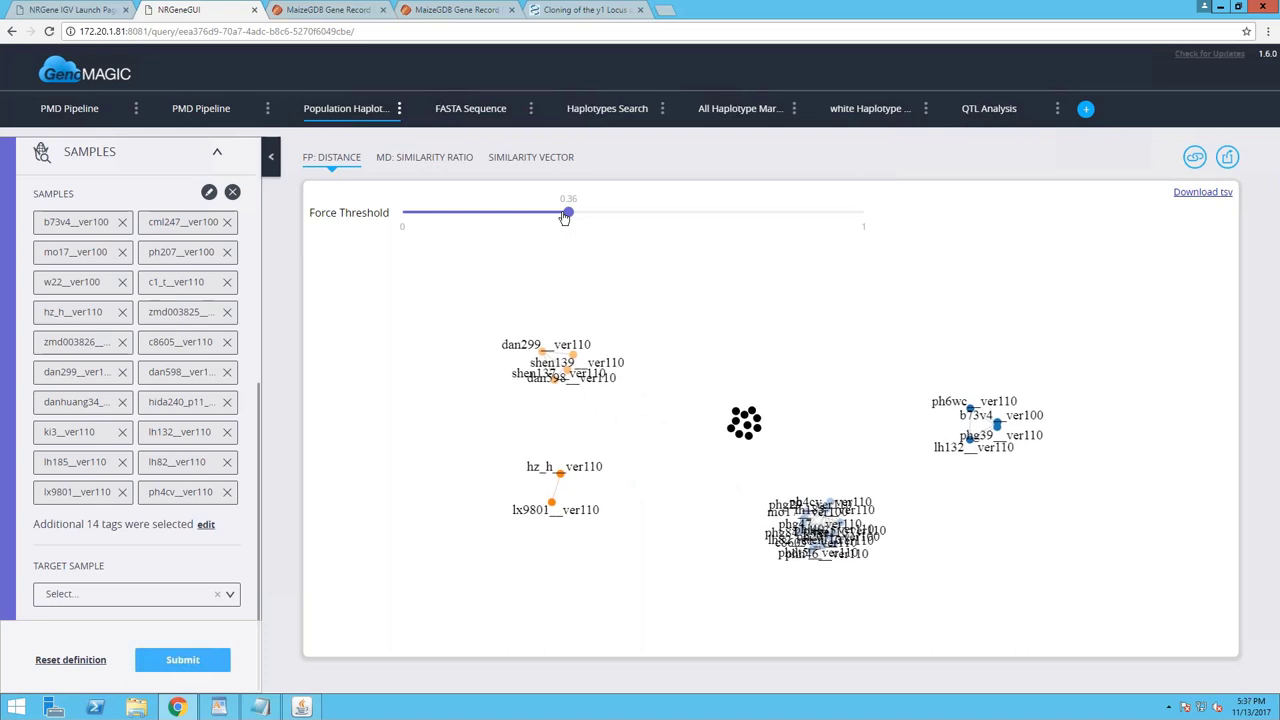
pyautogui.click(456, 163)
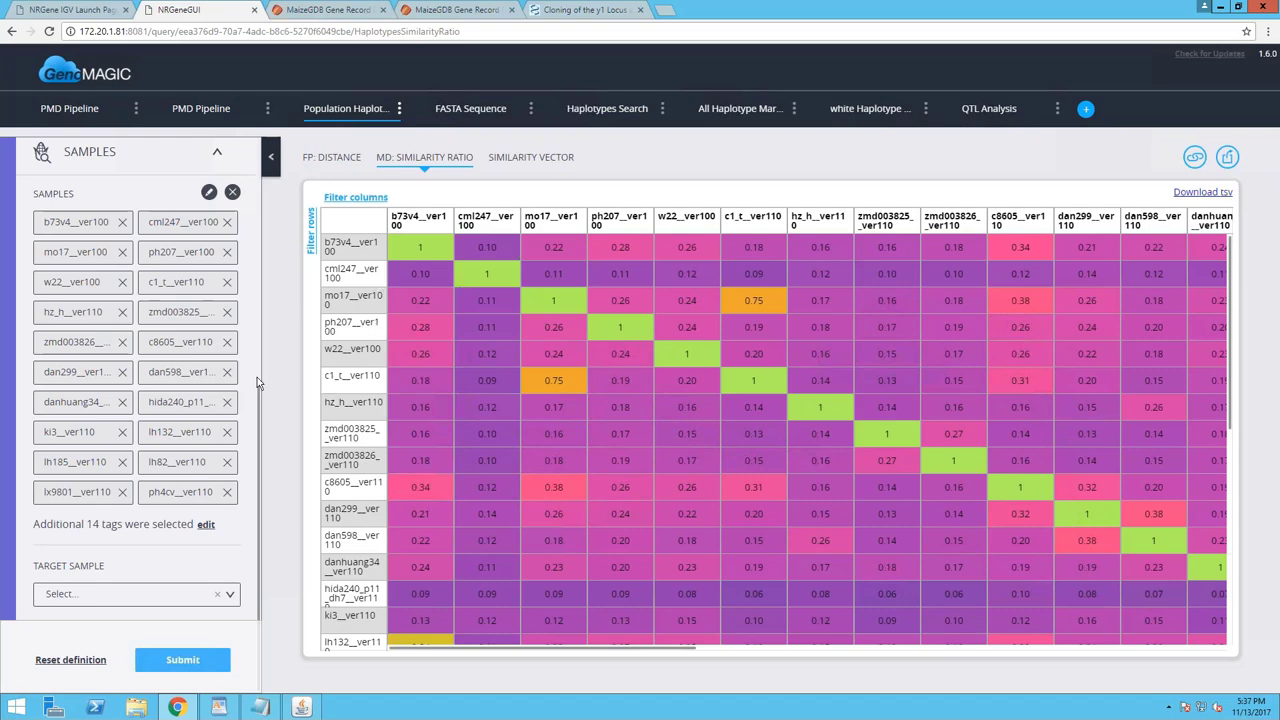
# Review the location settings of the Population Haplotypes Similarity query and display its request URLs.
pyautogui.scroll(1, 264, 298)
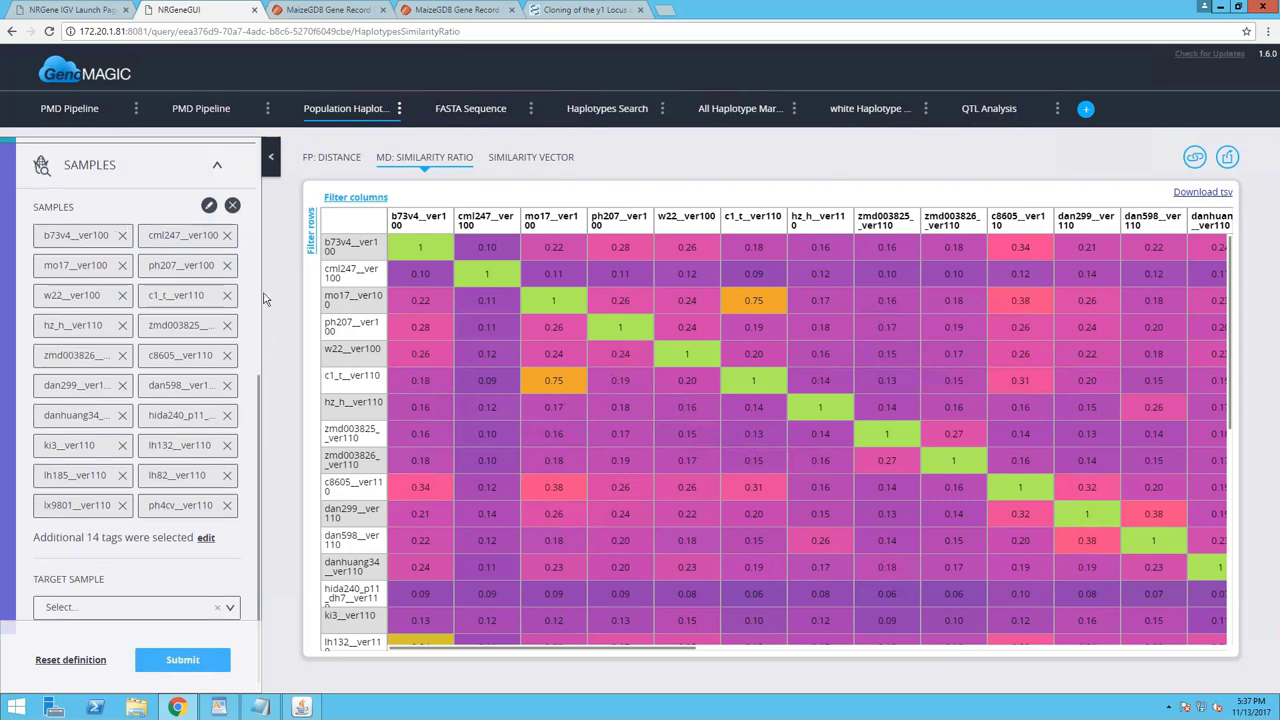
pyautogui.scroll(4, 264, 298)
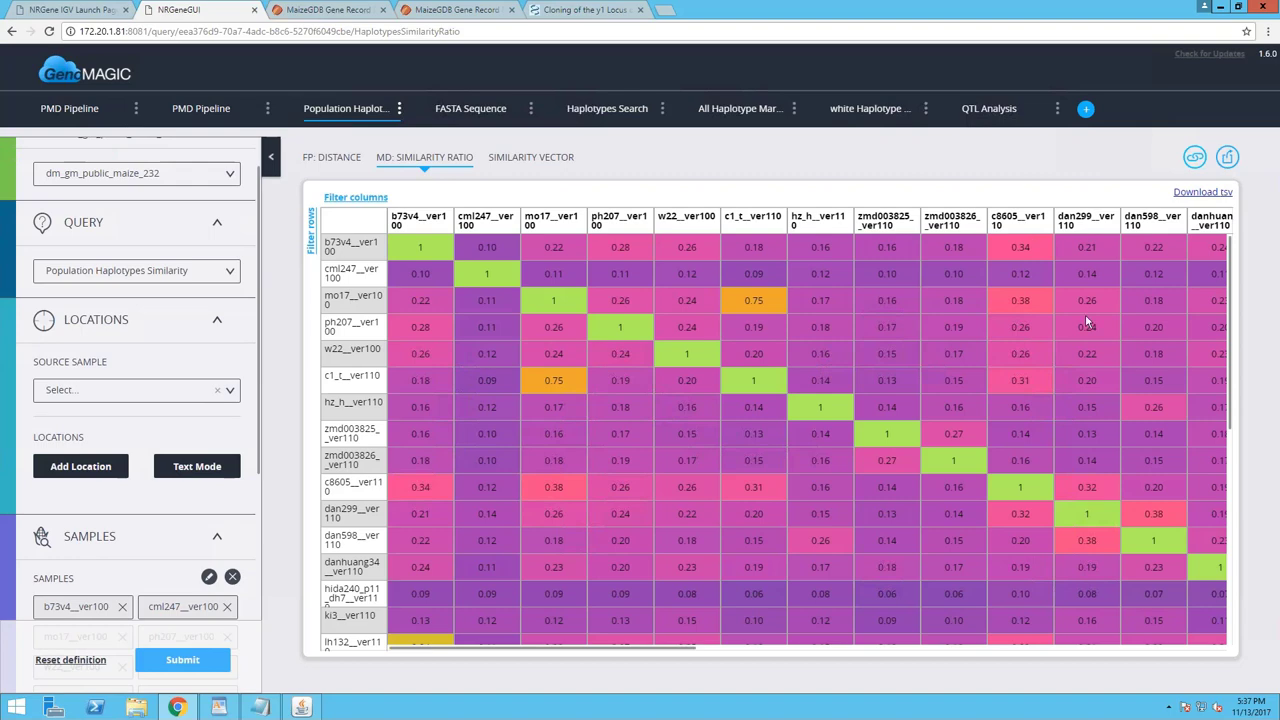
pyautogui.click(1190, 166)
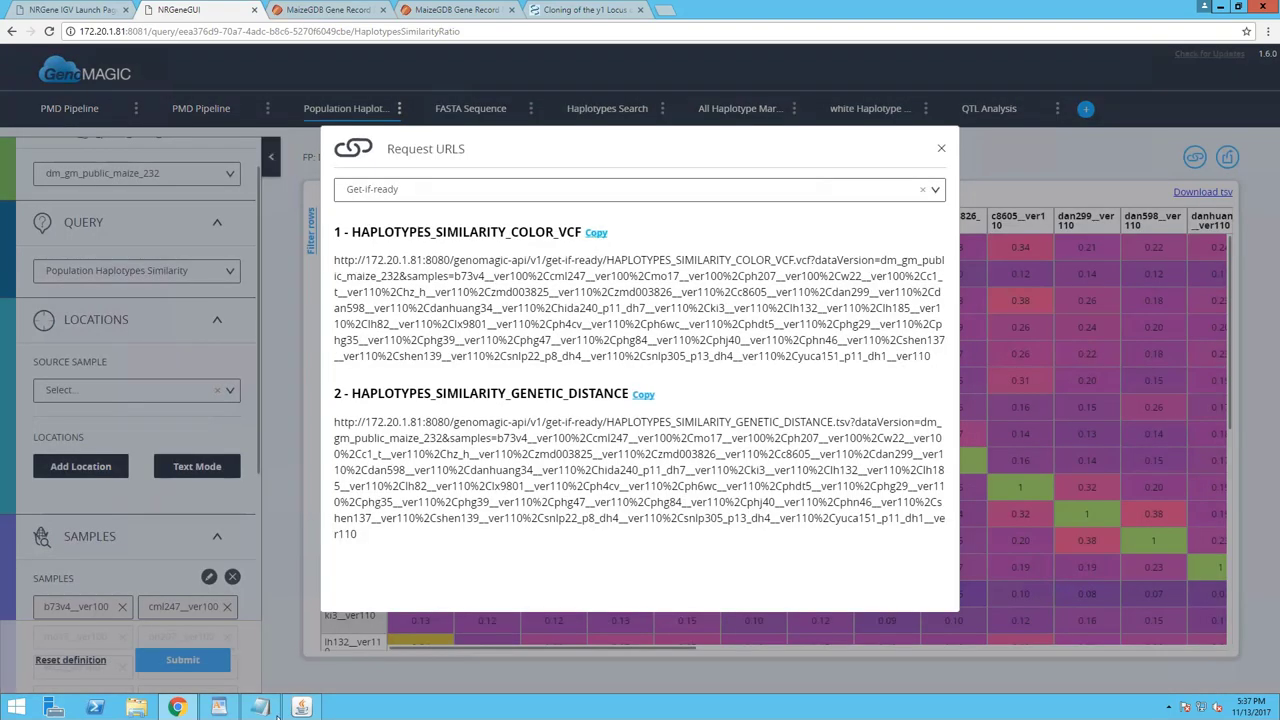
# Switch to IGV and examine the haplotype diversity of all samples on chromosome 6 over an 87 mb span in the Diversity analysis view.
pyautogui.click(300, 708)
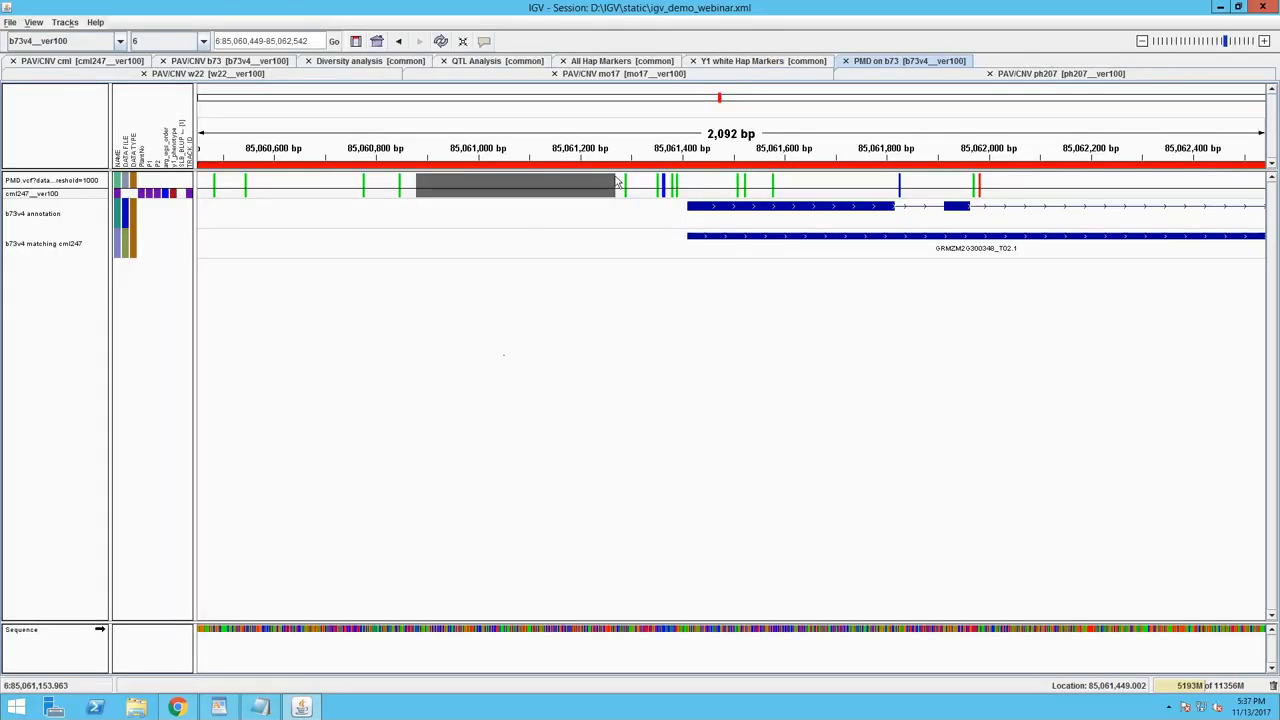
pyautogui.click(380, 62)
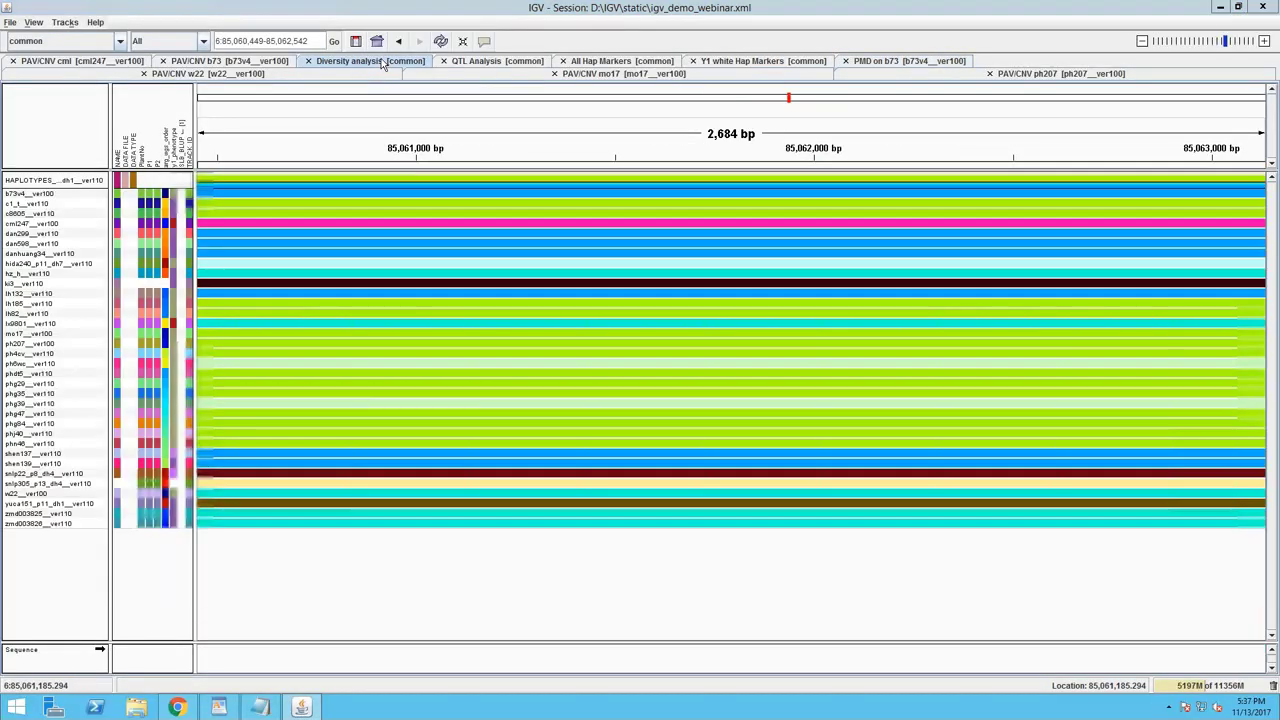
pyautogui.click(1142, 42)
pyautogui.click(1142, 42)
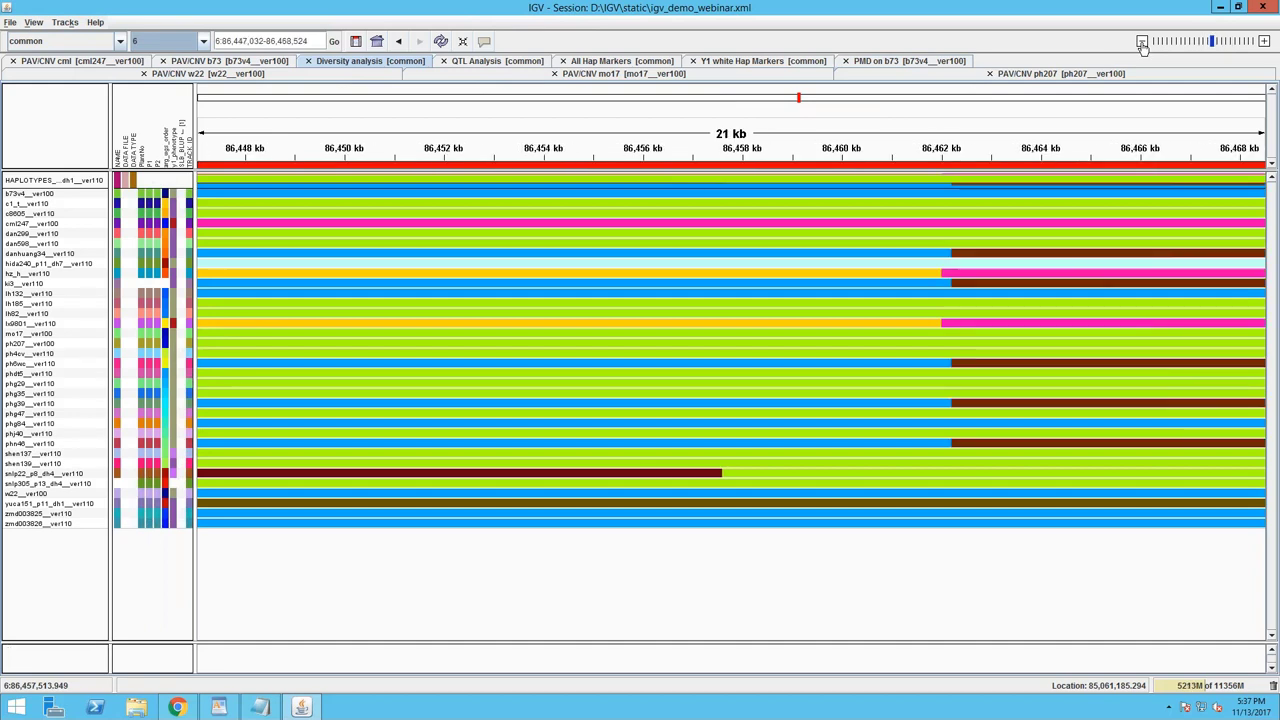
pyautogui.click(1142, 42)
pyautogui.click(1142, 42)
pyautogui.click(1142, 42)
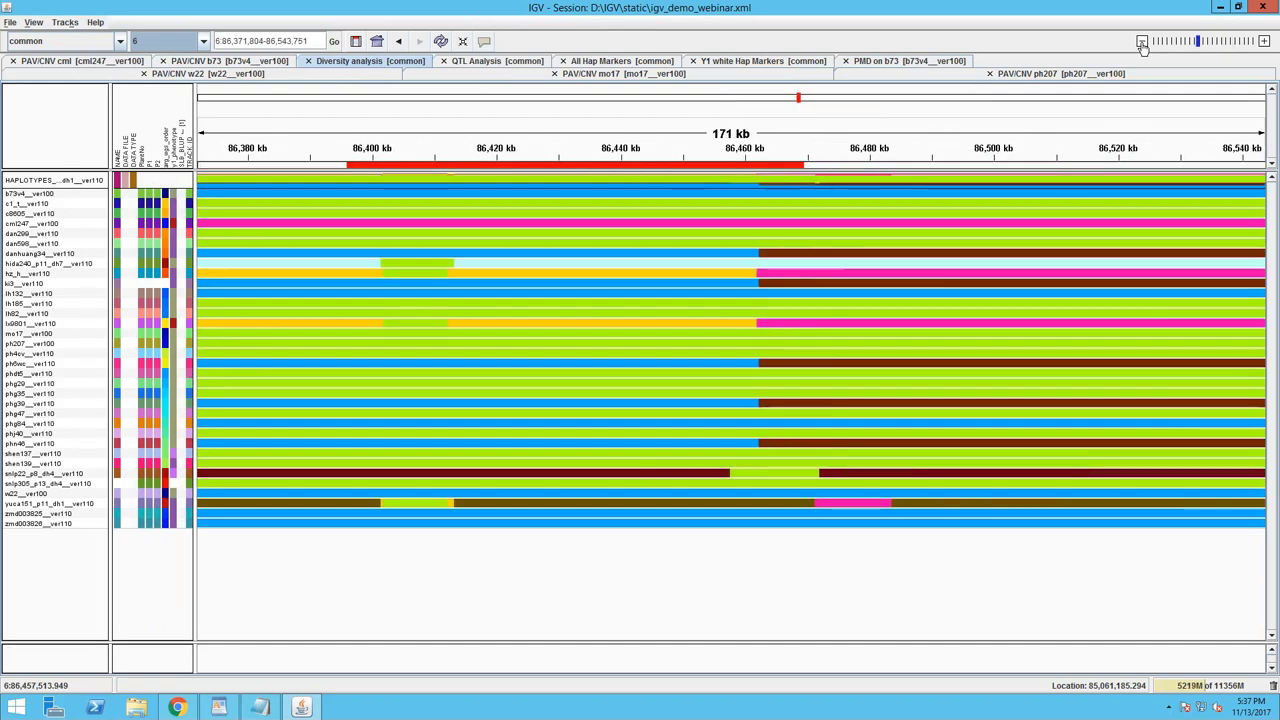
pyautogui.click(1142, 42)
pyautogui.click(1142, 42)
pyautogui.click(1142, 42)
pyautogui.click(1142, 42)
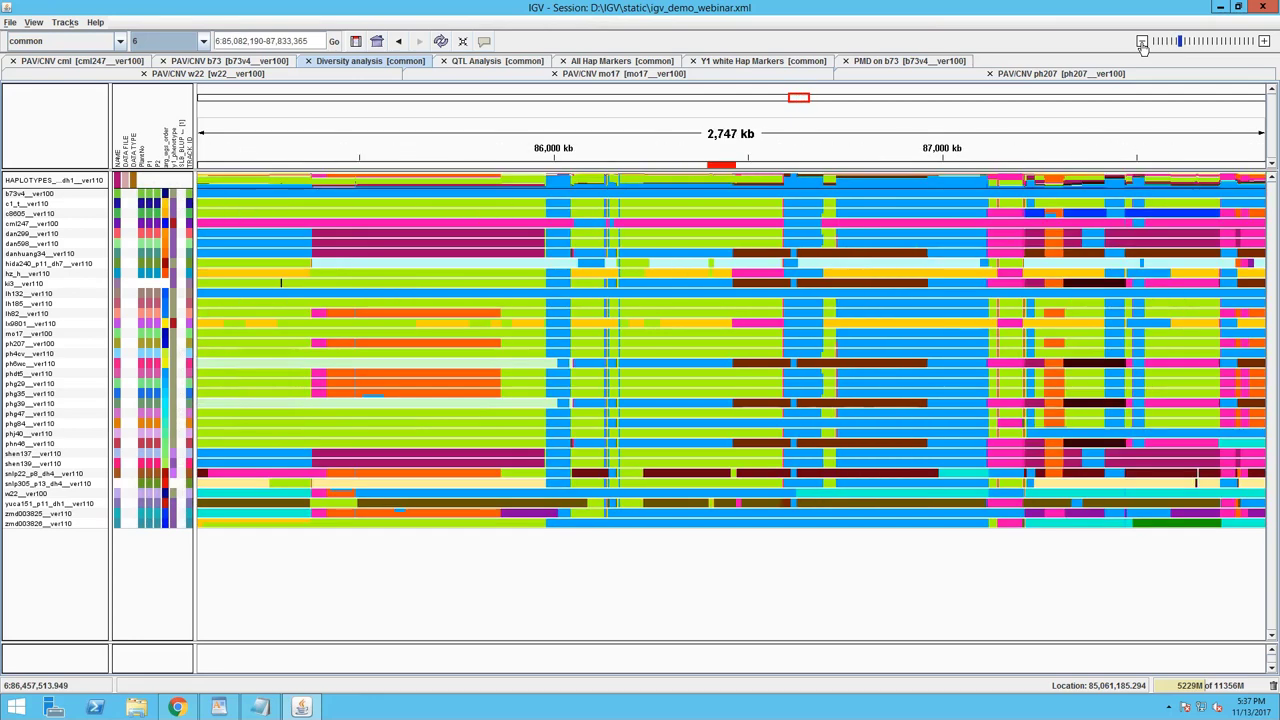
pyautogui.click(1142, 42)
pyautogui.click(1142, 42)
pyautogui.click(1142, 42)
pyautogui.click(1142, 42)
pyautogui.click(1142, 42)
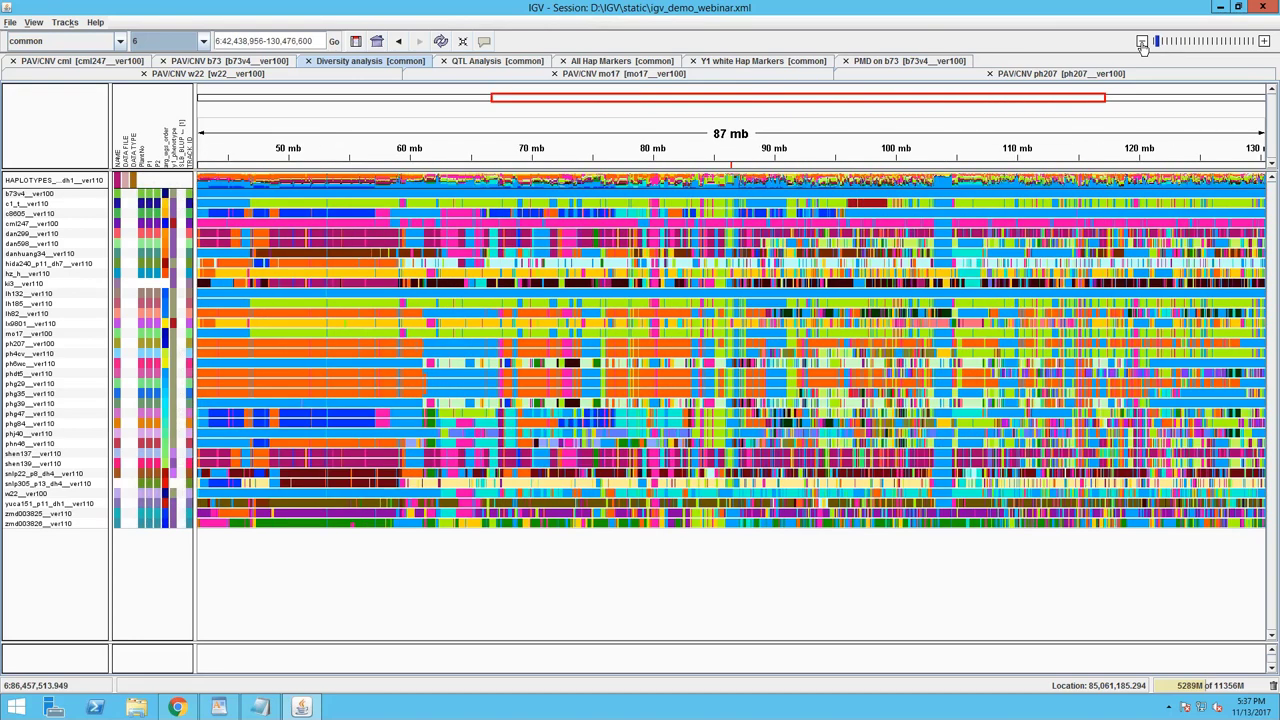